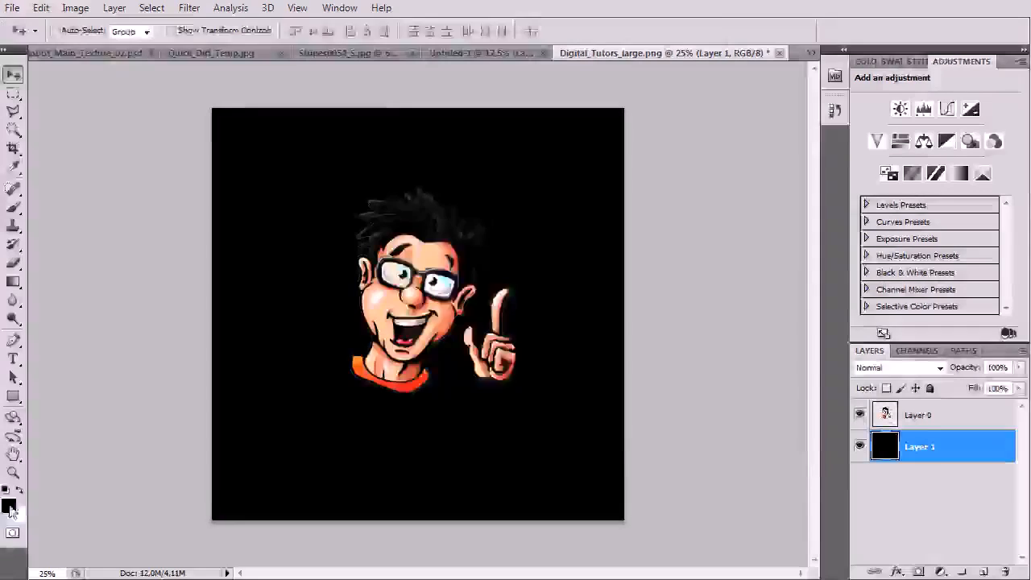
Fill Layer 1 behind the character with mid-grey #8e8e8e and toggle its visibility to check
click(417, 298)
key(Return)
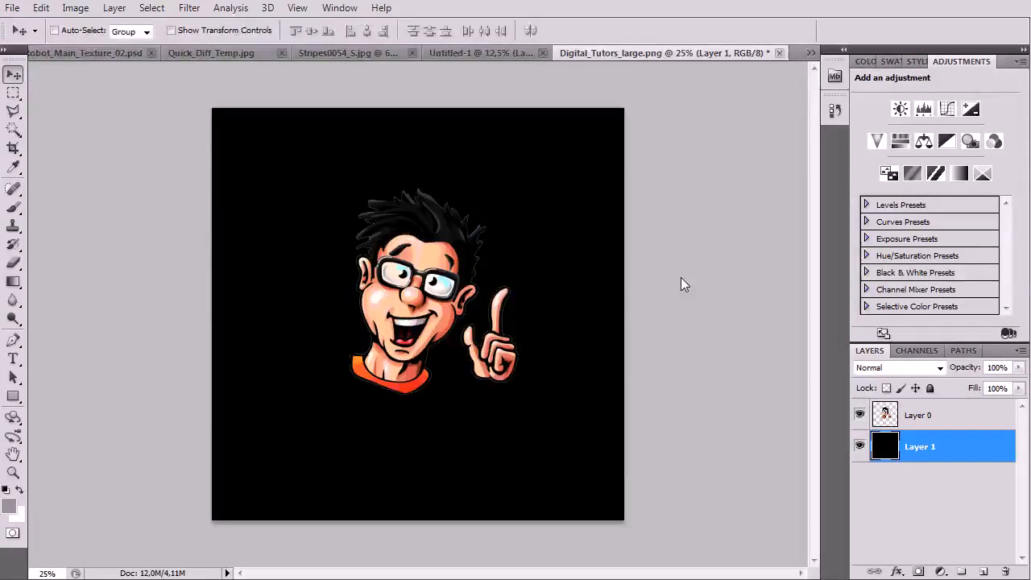
key(alt+BackSpace)
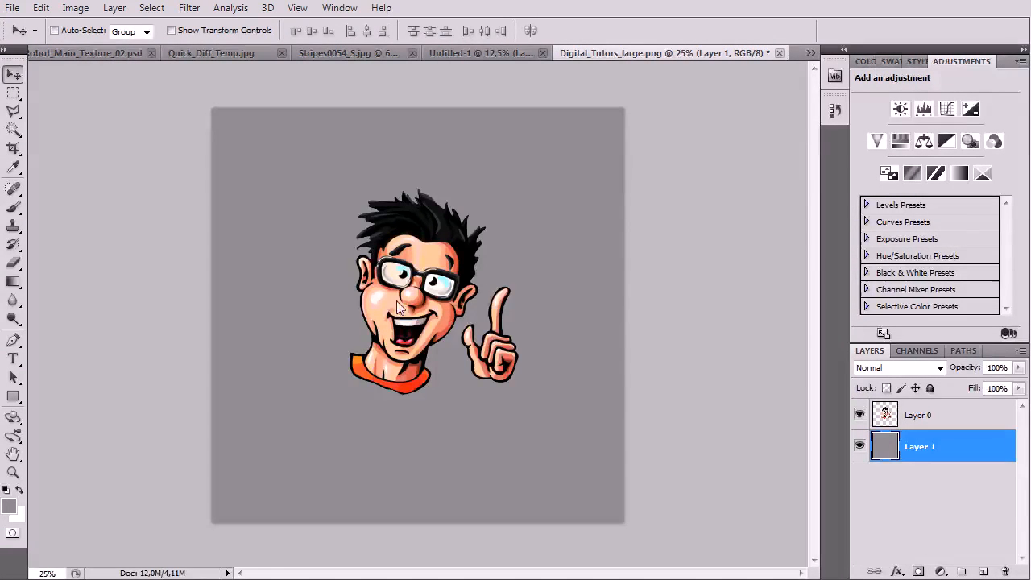
click(860, 446)
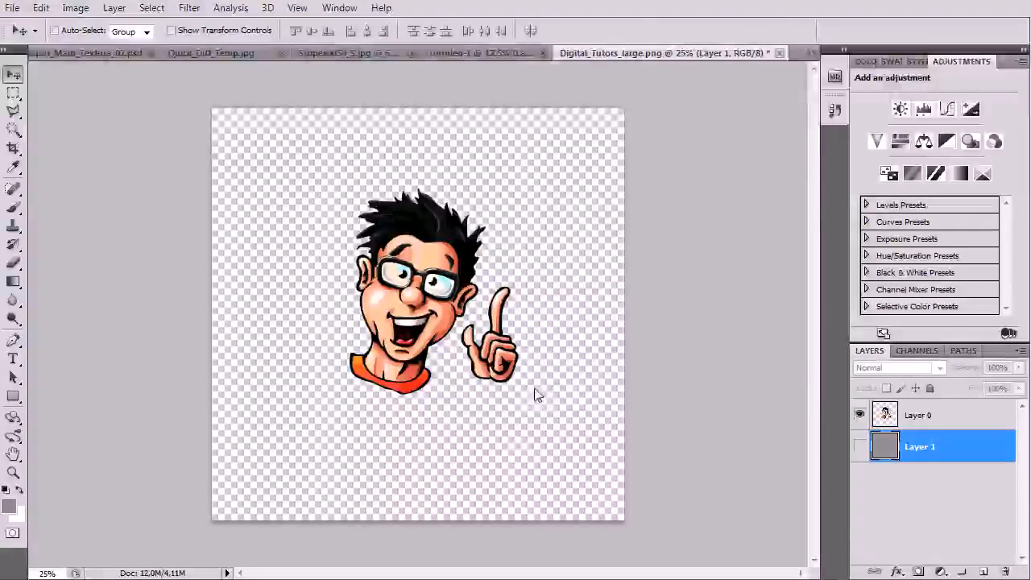
click(860, 447)
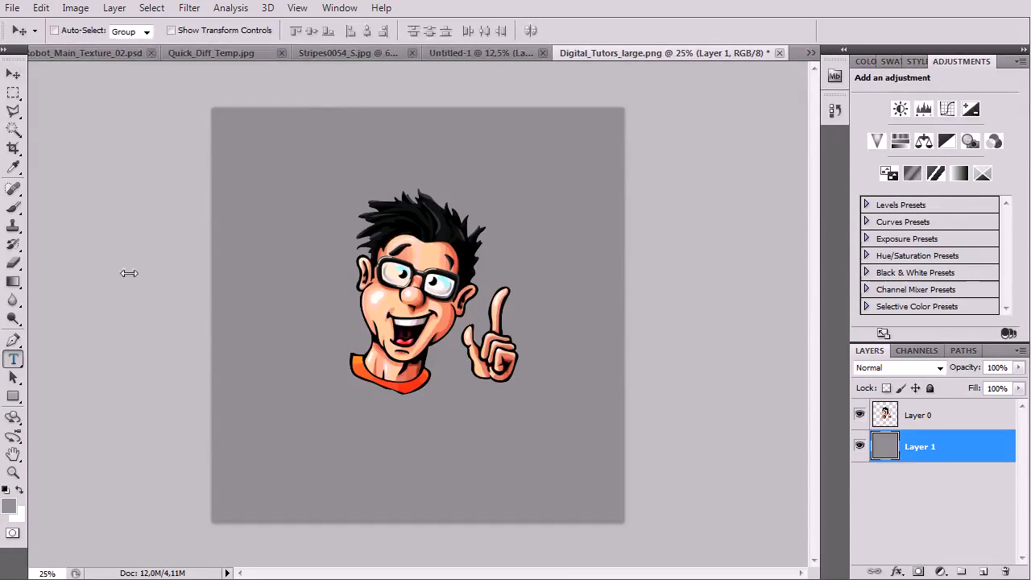
Add a text layer reading 'D-BOT' toward the lower left of the canvas
key(t)
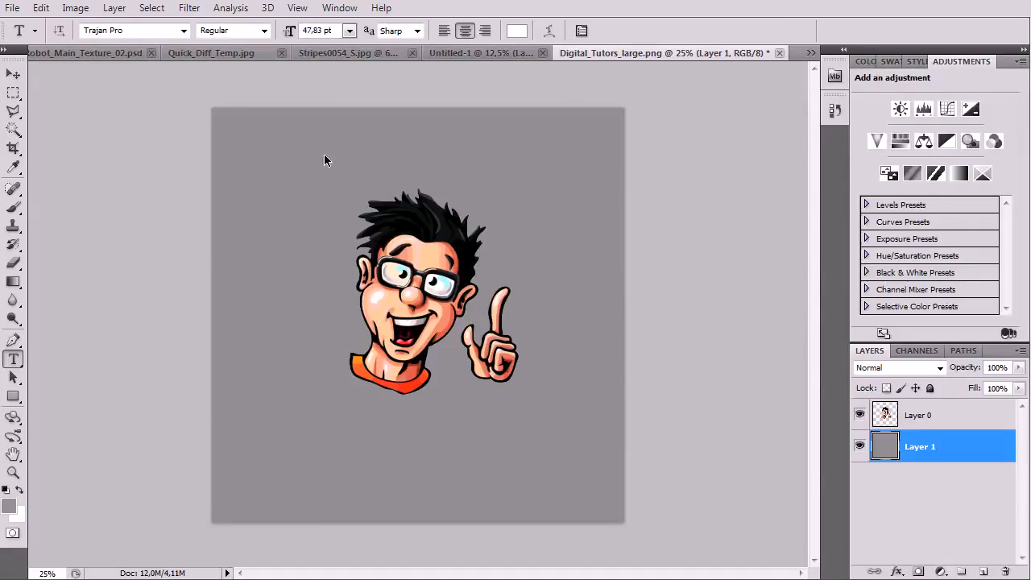
click(324, 160)
key(ctrl+plus)
key(ctrl+plus)
drag(358, 255, 251, 428)
drag(173, 471, 166, 511)
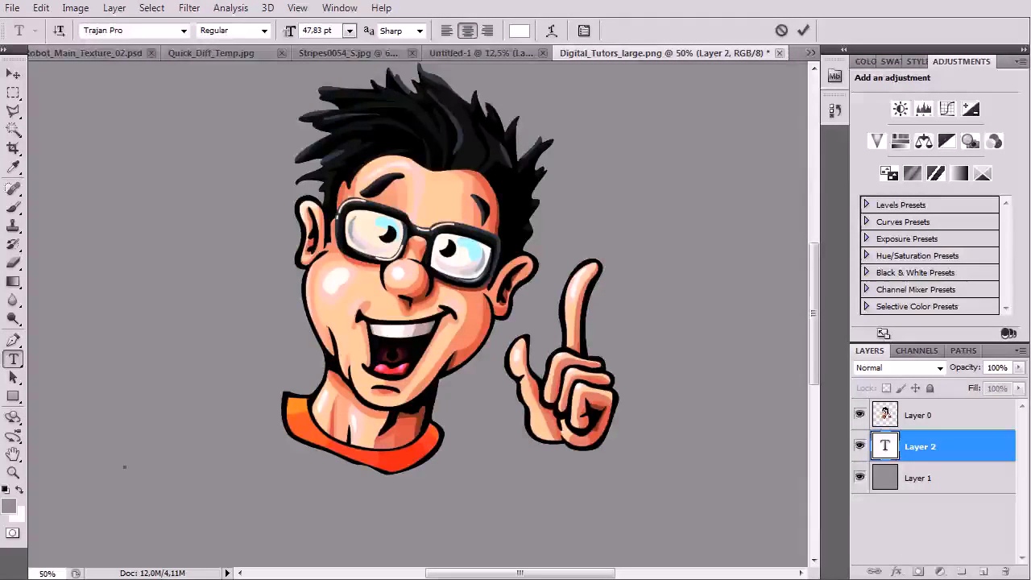
text(D-BOT)
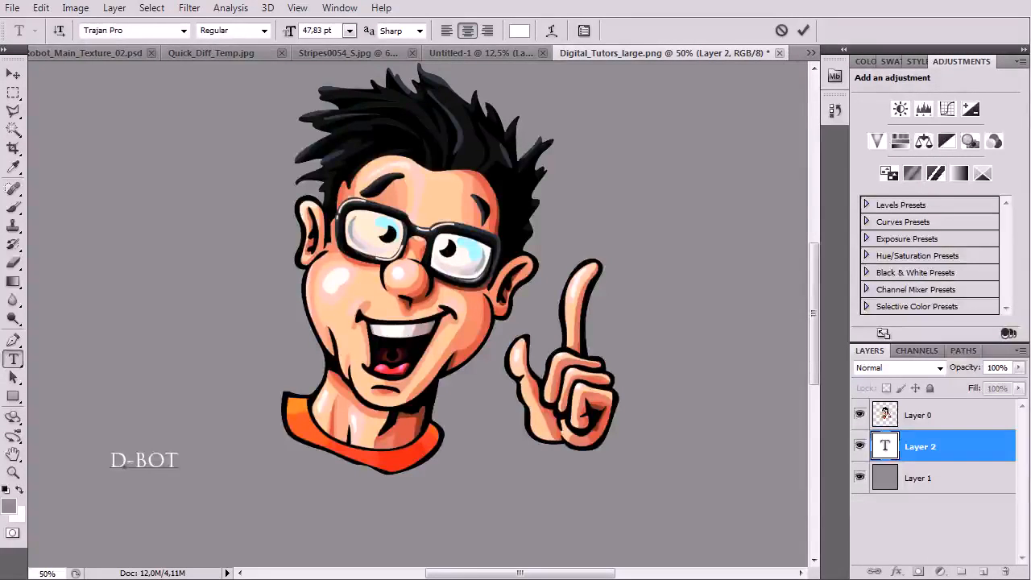
Change the D-BOT font to Microsoft PhagsPa
key(ctrl+a)
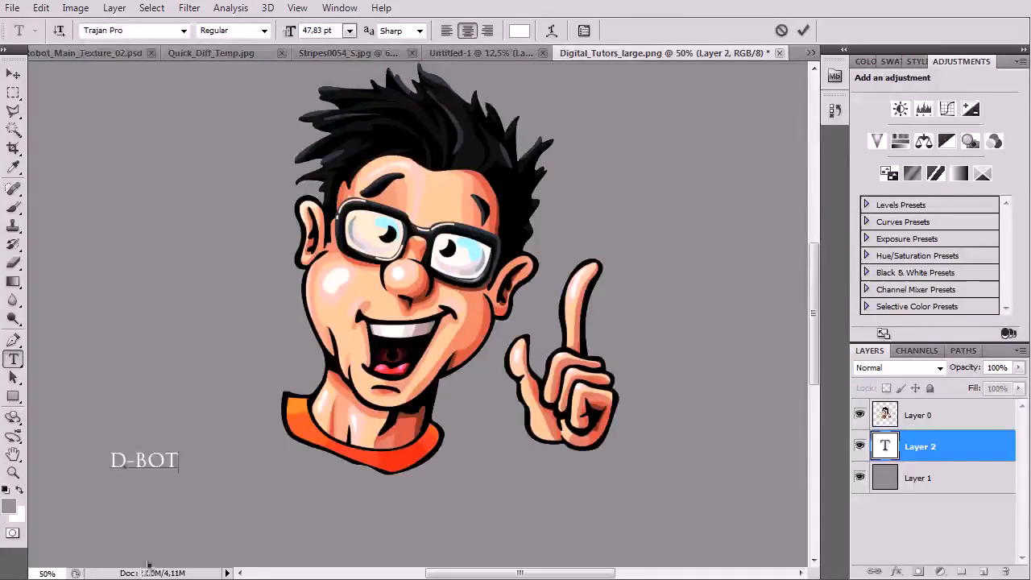
click(135, 31)
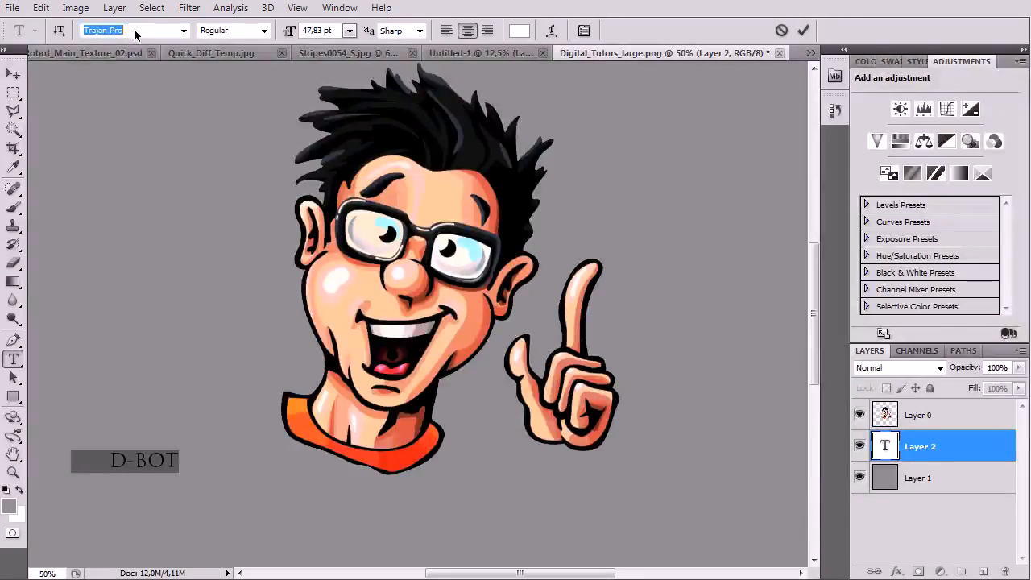
click(183, 30)
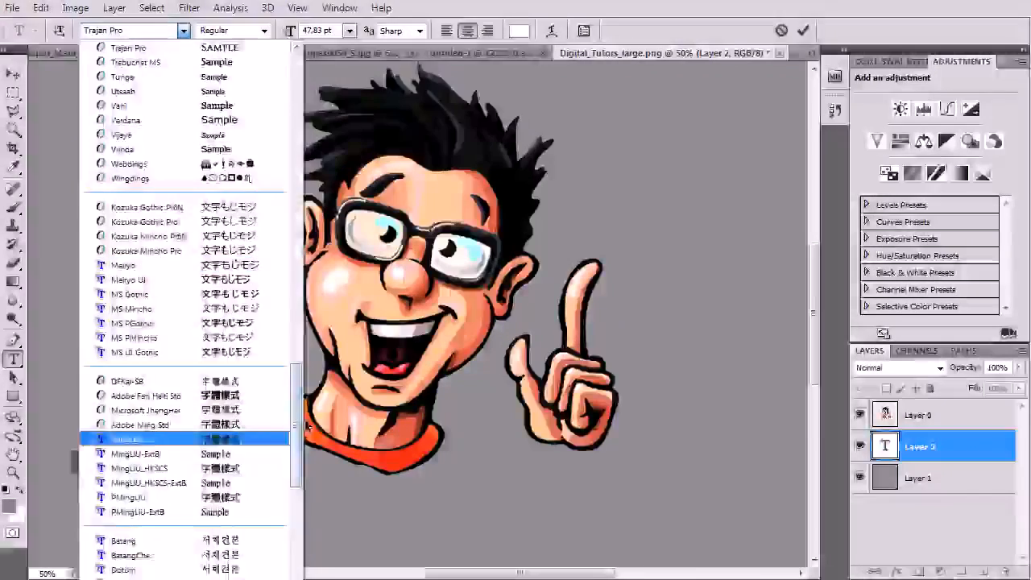
scroll(228, 257, up, 20)
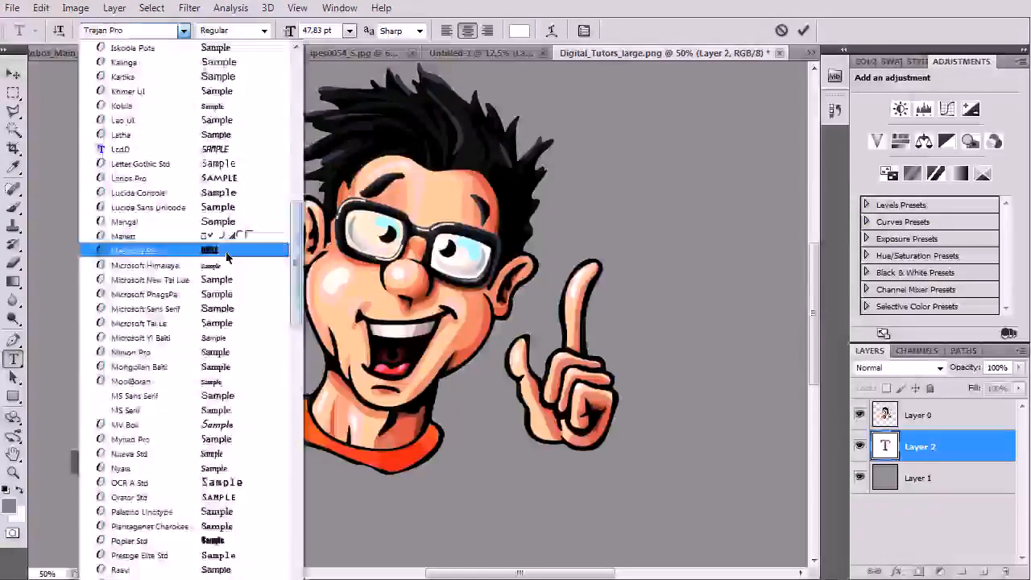
click(226, 280)
key(Down)
Set the D-BOT text size to 200 pt and commit it
drag(319, 30, 344, 49)
text(120)
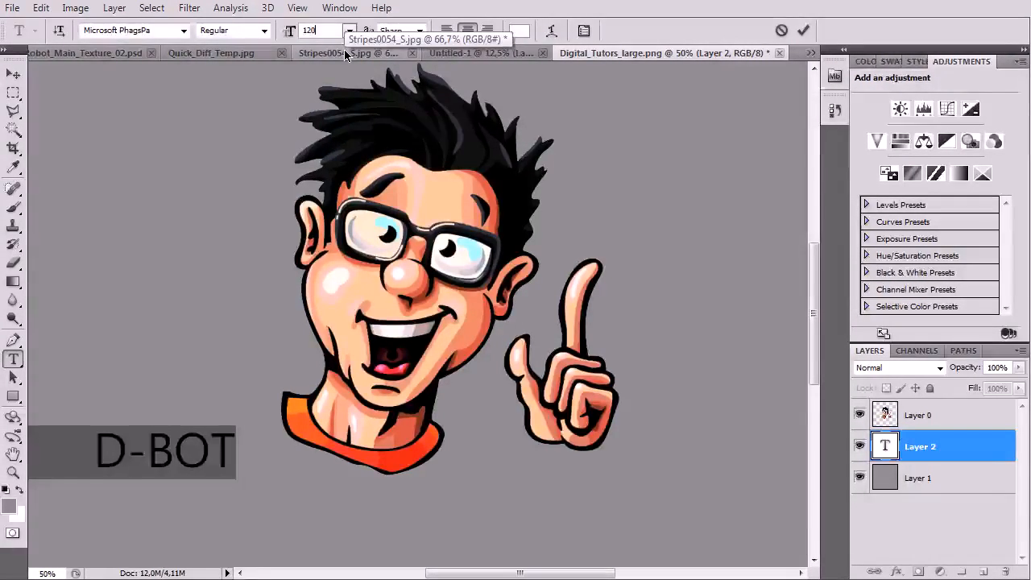
key(BackSpace)
key(BackSpace)
key(BackSpace)
text(500)
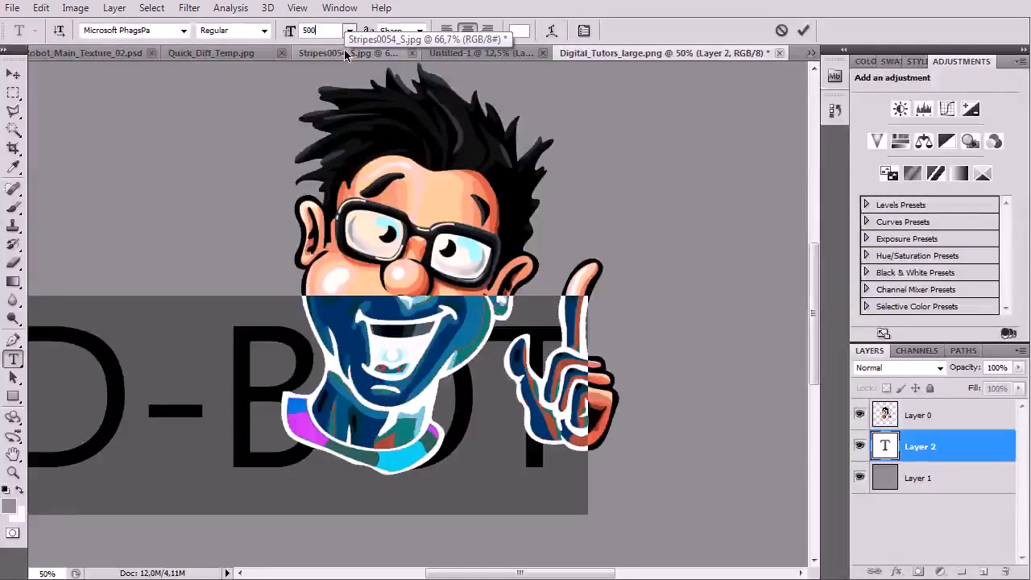
key(BackSpace)
key(BackSpace)
key(BackSpace)
text(20)
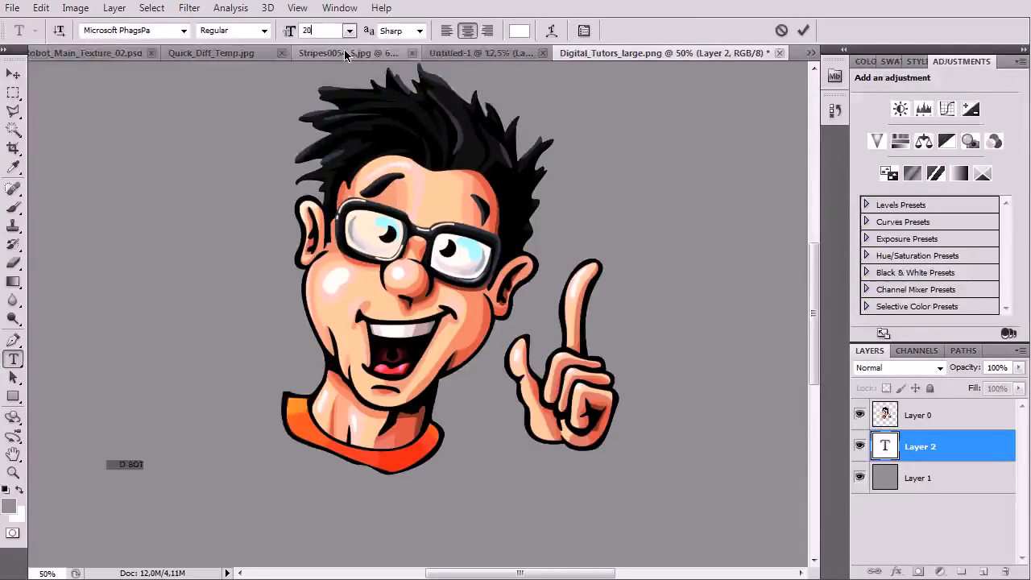
text(0)
click(12, 75)
Move the D-BOT text below the character and reselect it for editing
drag(372, 284, 472, 150)
drag(281, 319, 277, 434)
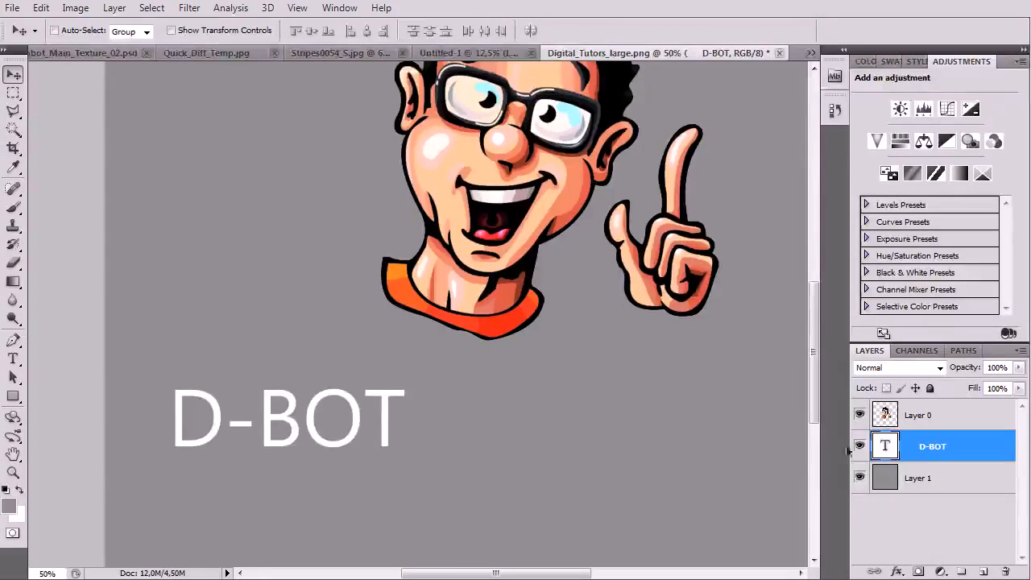
double_click(885, 445)
Change the D-BOT font to Stencil Std and commit the change
click(126, 32)
key(Down)
key(Down)
key(Down)
key(Down)
key(Down)
key(Down)
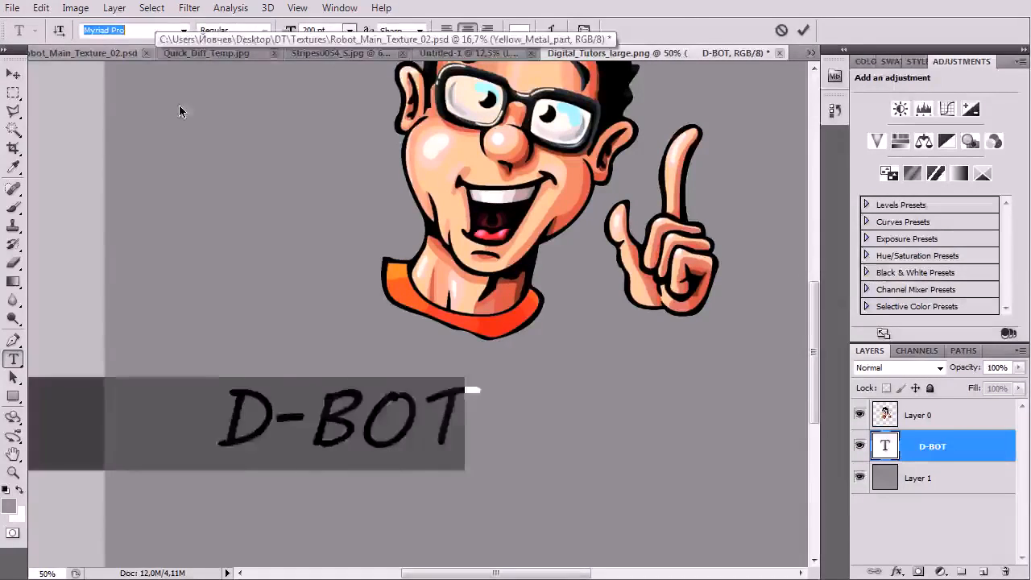
key(Down)
click(184, 30)
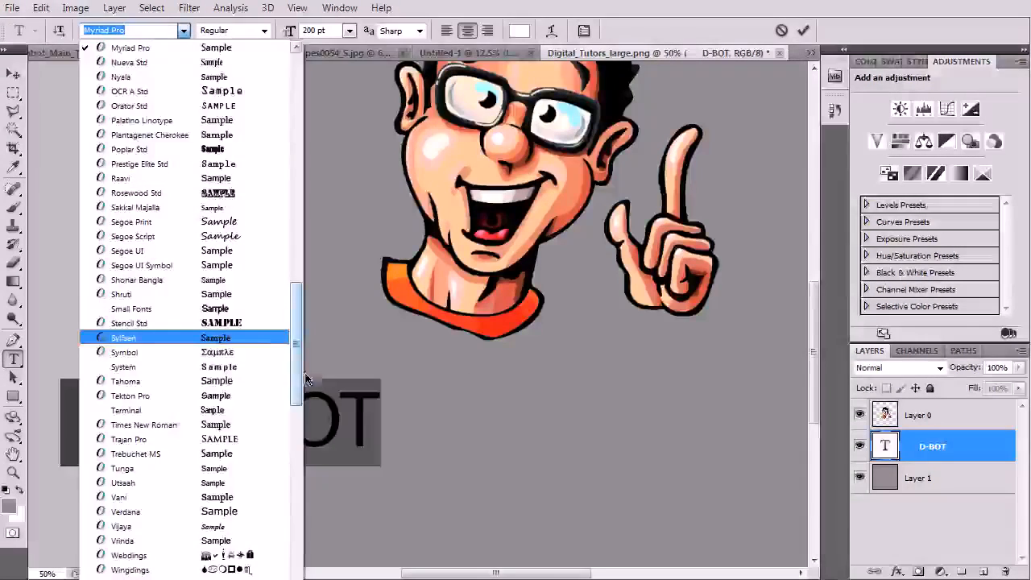
click(161, 323)
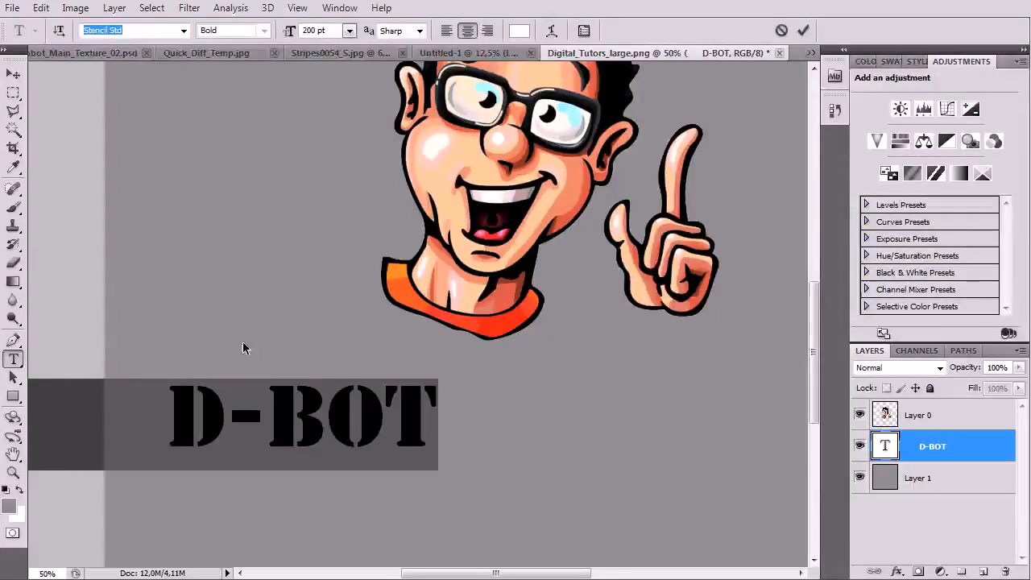
click(13, 73)
Position the D-BOT stencil title just beneath the character
drag(315, 437, 364, 356)
key(ctrl+minus)
key(ctrl+minus)
key(ctrl+plus)
drag(341, 397, 348, 430)
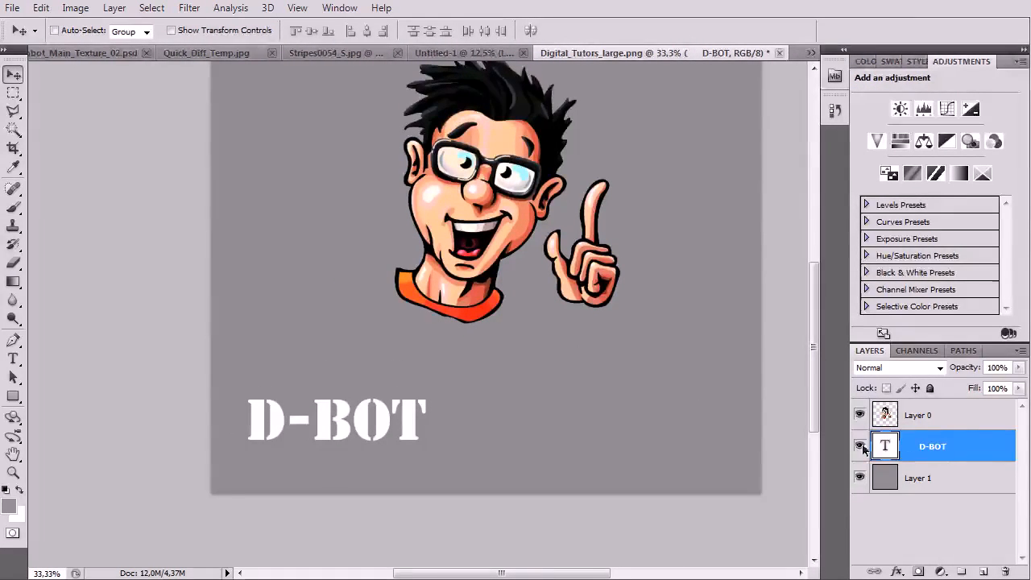
Duplicate the D-BOT text layer and move the copy above the original
right_click(945, 447)
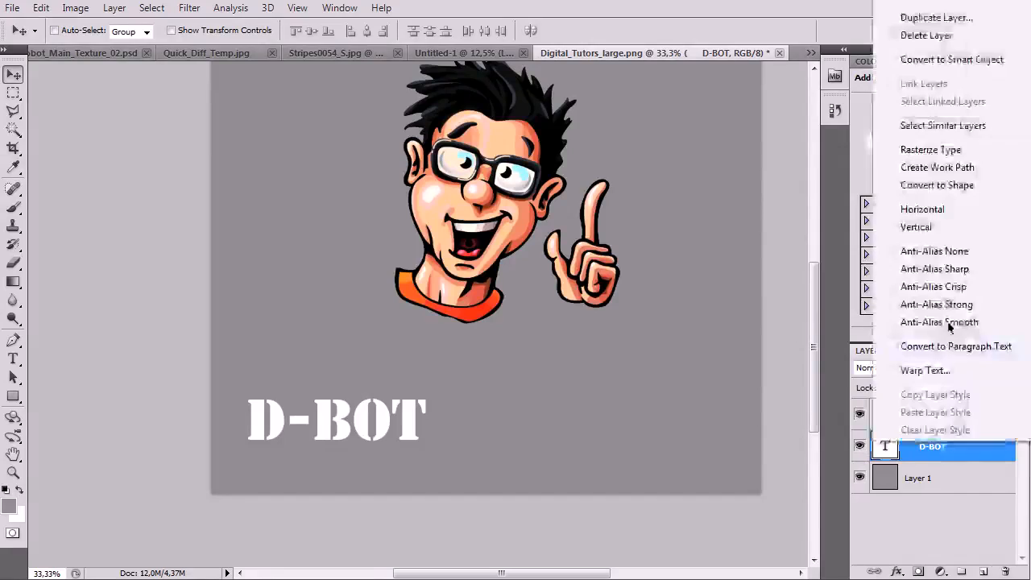
click(934, 18)
key(Return)
drag(314, 411, 255, 138)
Resize the D-BOT copy's text to 25 pt
double_click(886, 447)
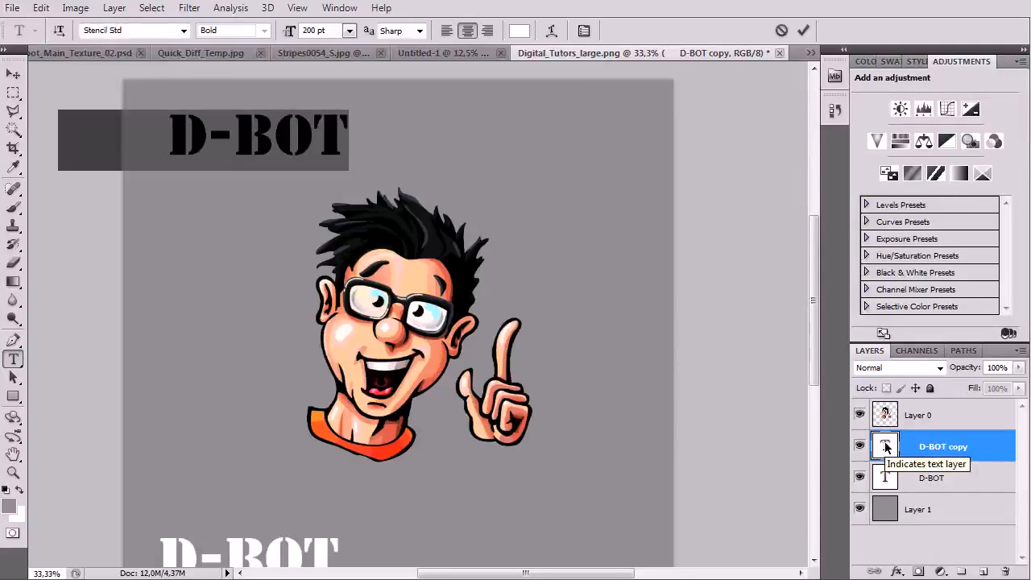
click(336, 33)
text(10)
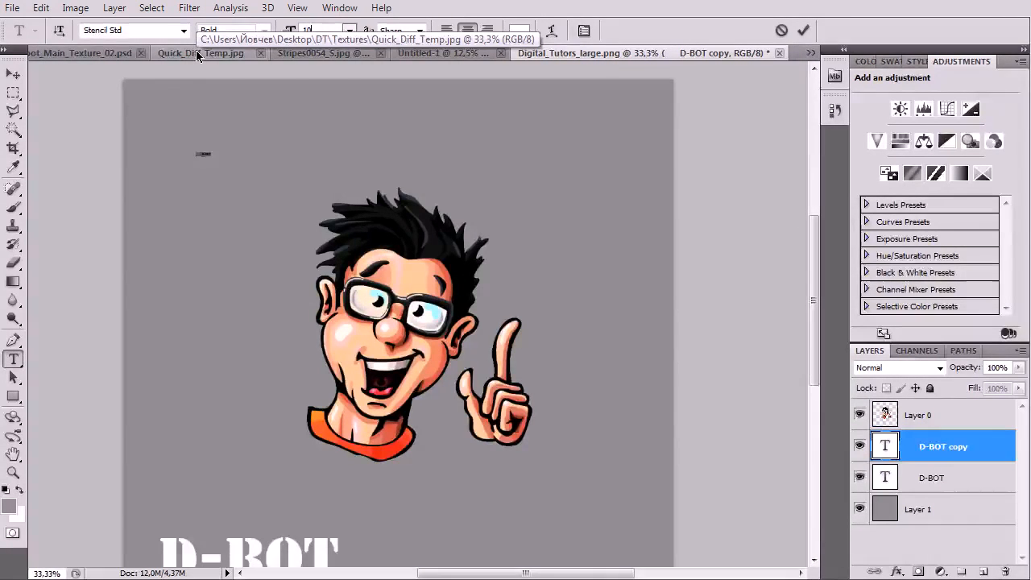
text(0)
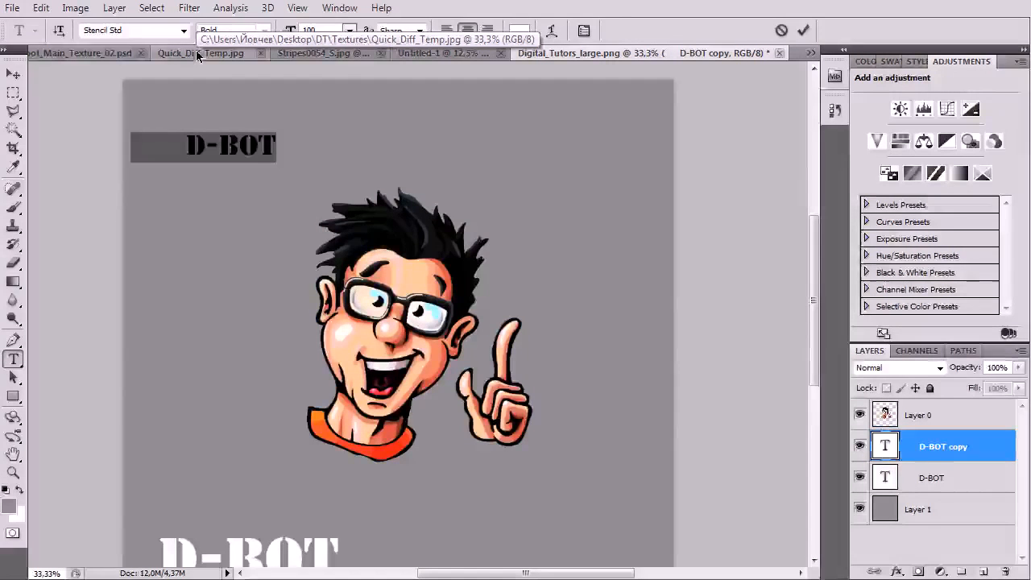
text(Th)
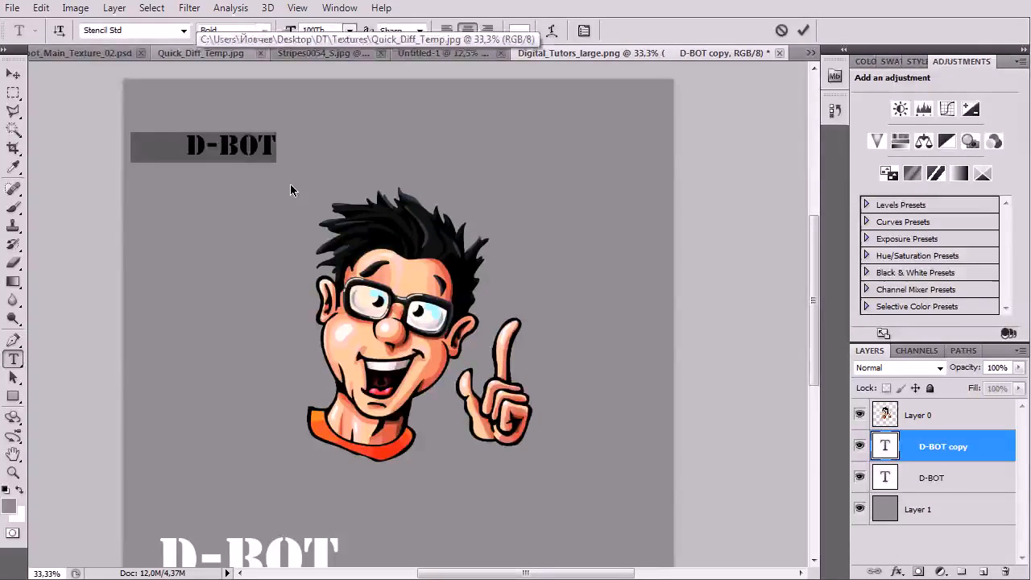
key(BackSpace)
key(BackSpace)
key(BackSpace)
key(BackSpace)
key(BackSpace)
text(25)
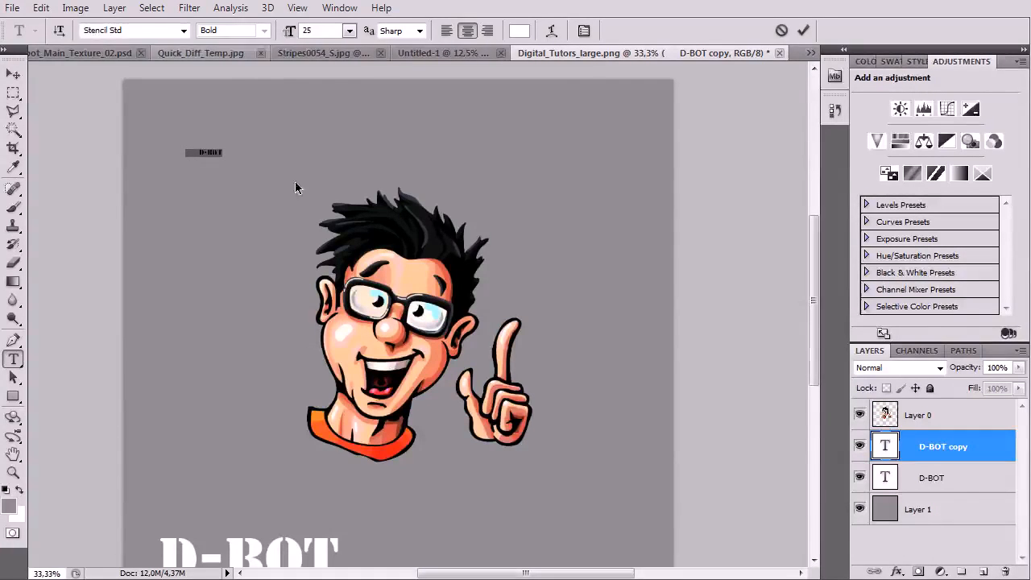
click(13, 72)
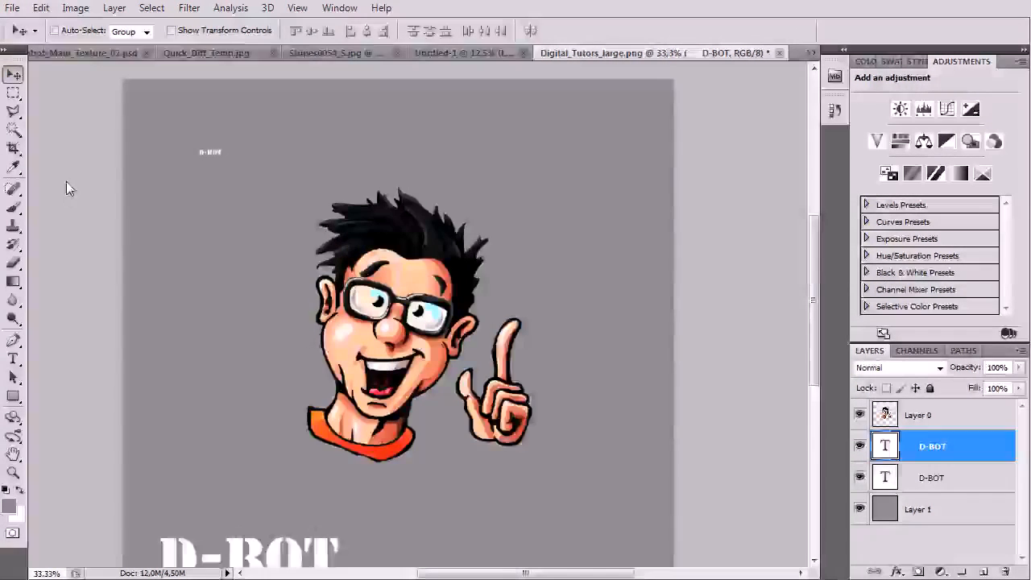
Zoom in on the small D-BOT text and select its words for rewriting
key(ctrl+plus)
key(ctrl+plus)
drag(174, 241, 531, 425)
double_click(894, 448)
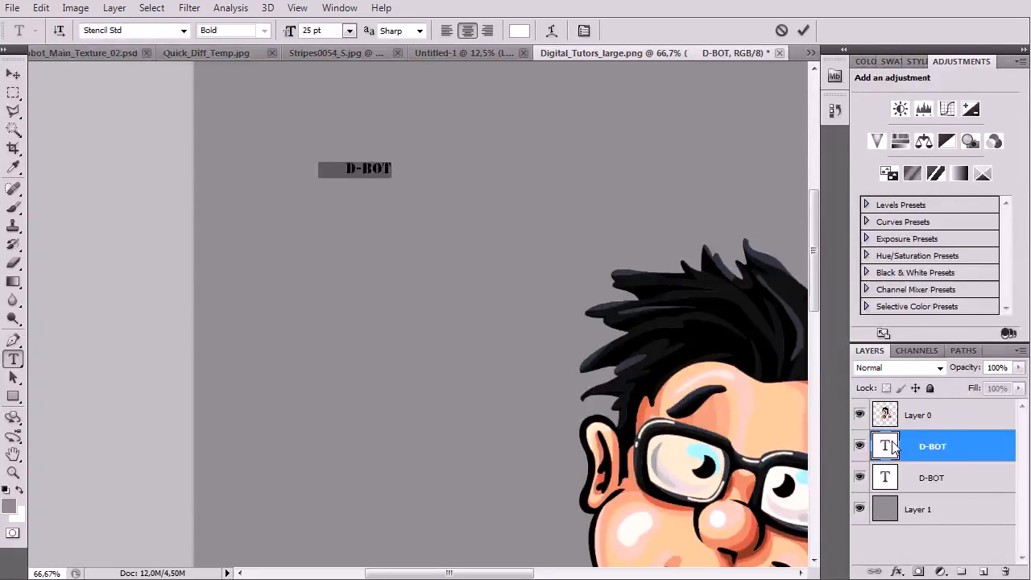
Type 'WARNING' and colour it dark red
text(WARNING)
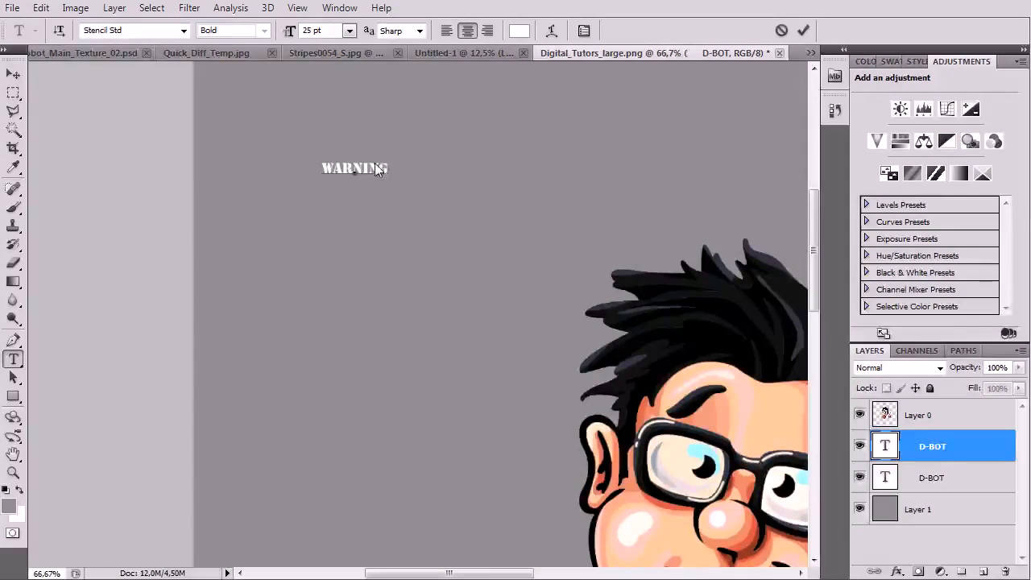
drag(391, 171, 292, 144)
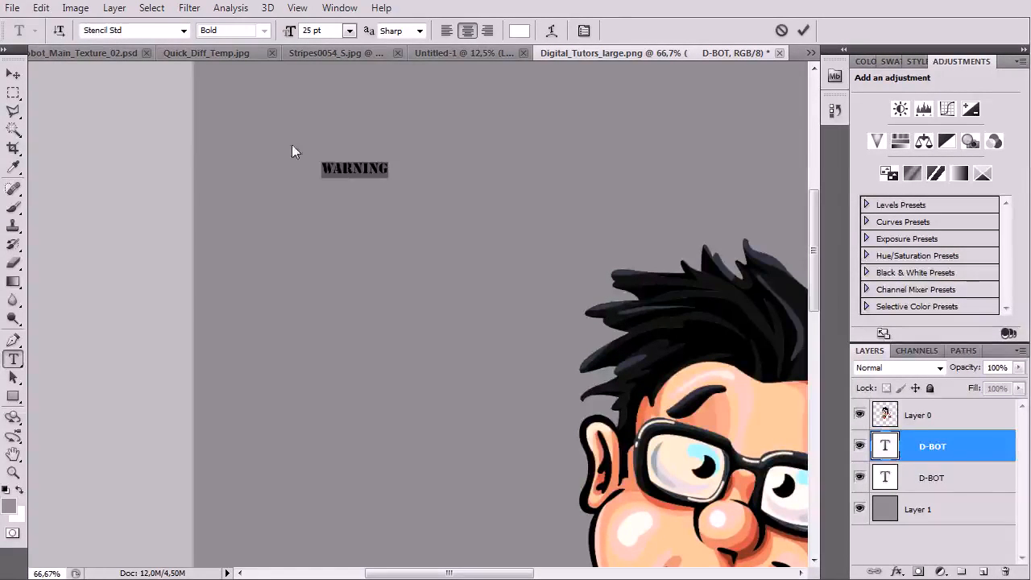
click(519, 31)
drag(592, 278, 651, 257)
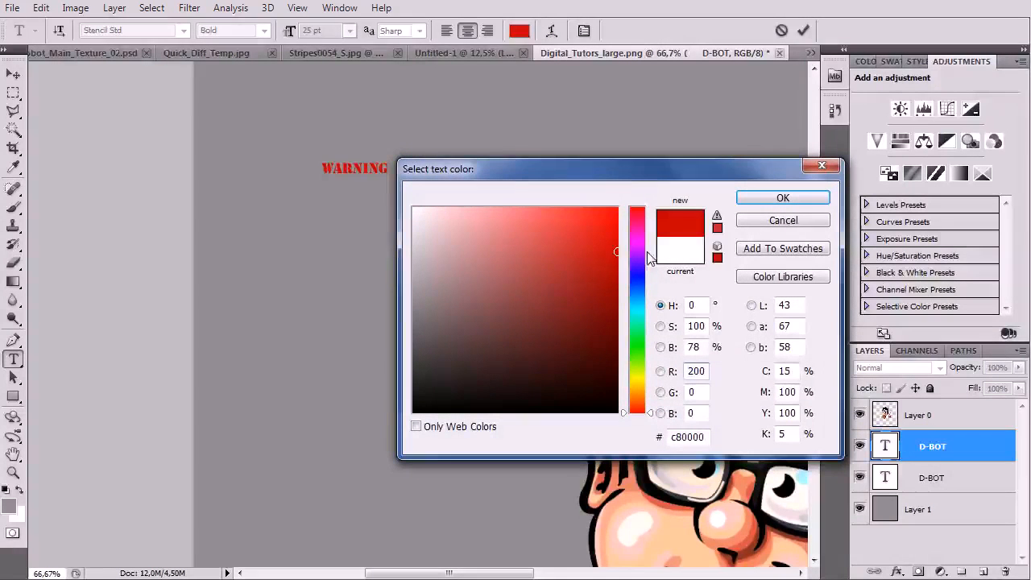
drag(582, 274, 657, 182)
mouse_move(608, 293)
mouse_down()
mouse_move(650, 306)
mouse_move(654, 256)
mouse_up()
key(Return)
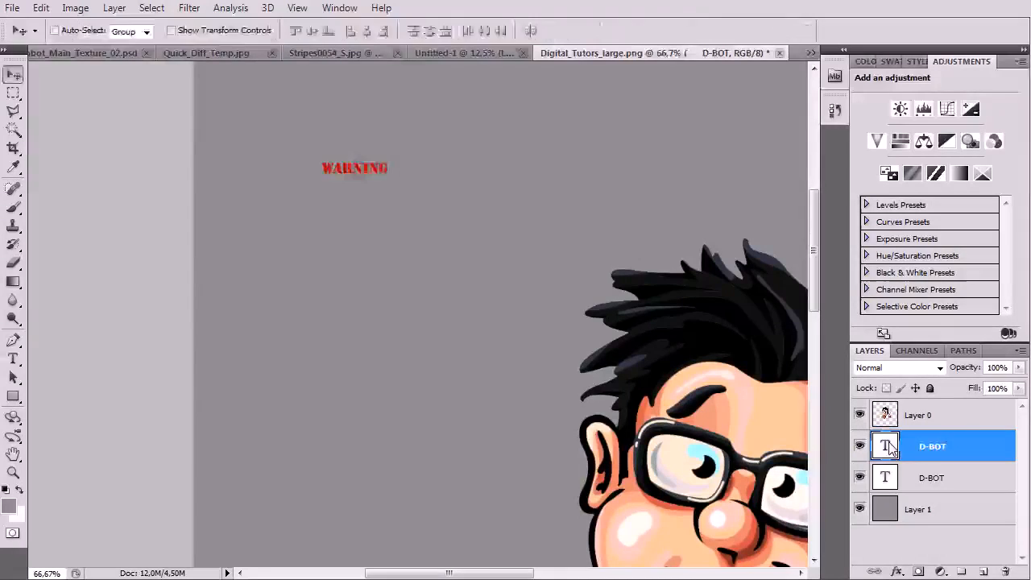
Add ':' and, in white, type 'THIS ROBOT IS SMALL AND CUTE' and 'BUT NOBODY WILL'
key(End)
text(:)
click(519, 30)
click(413, 210)
click(796, 199)
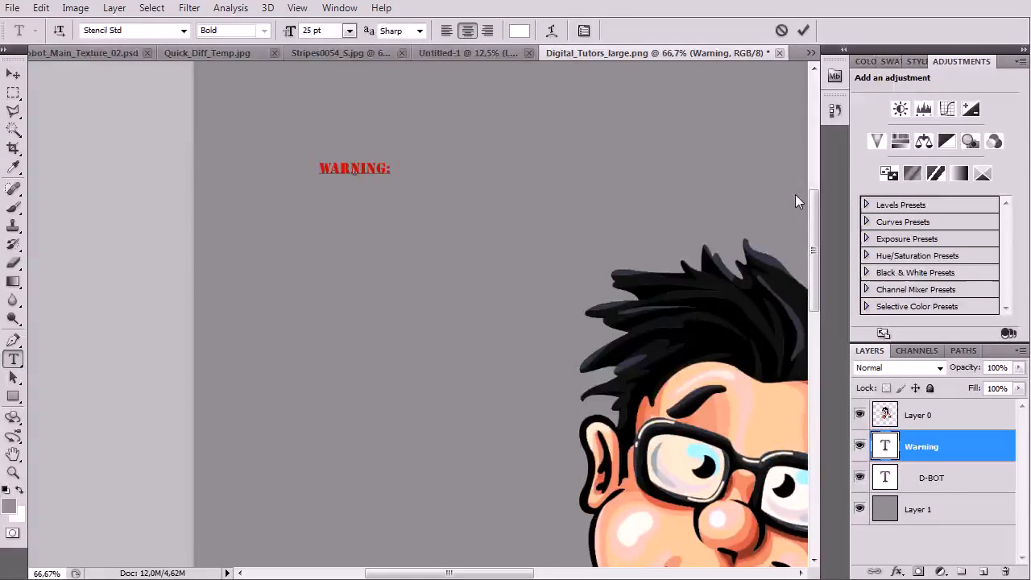
text(THIS R)
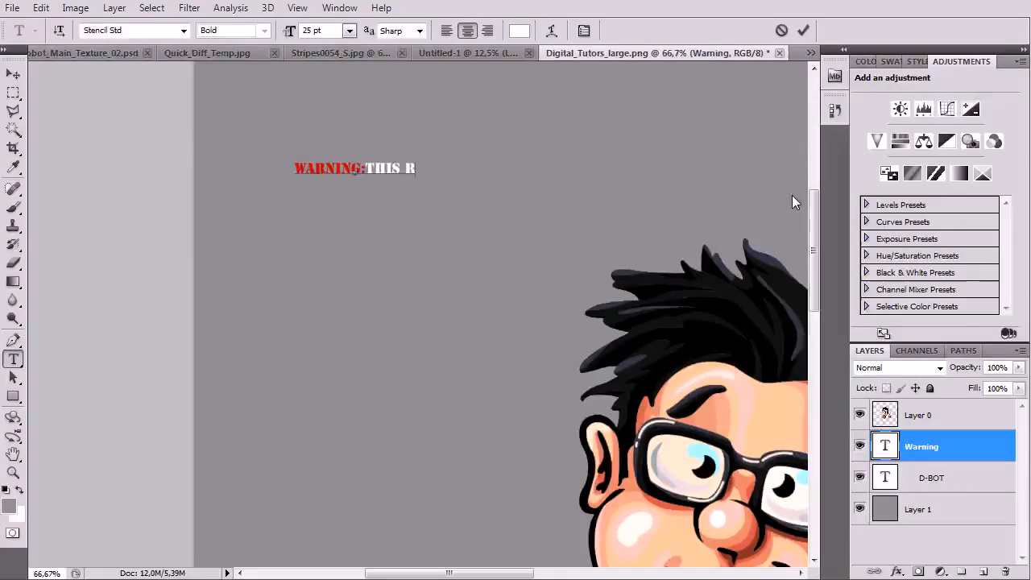
text(OBOT IS SMALL AND CUTE)
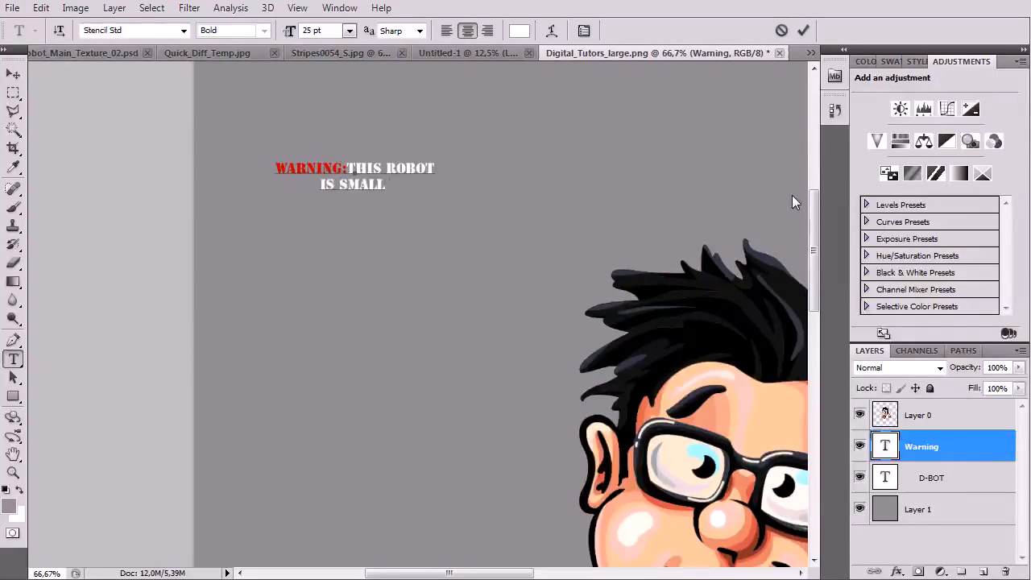
key(Return)
text(BUT NOBODY WIL)
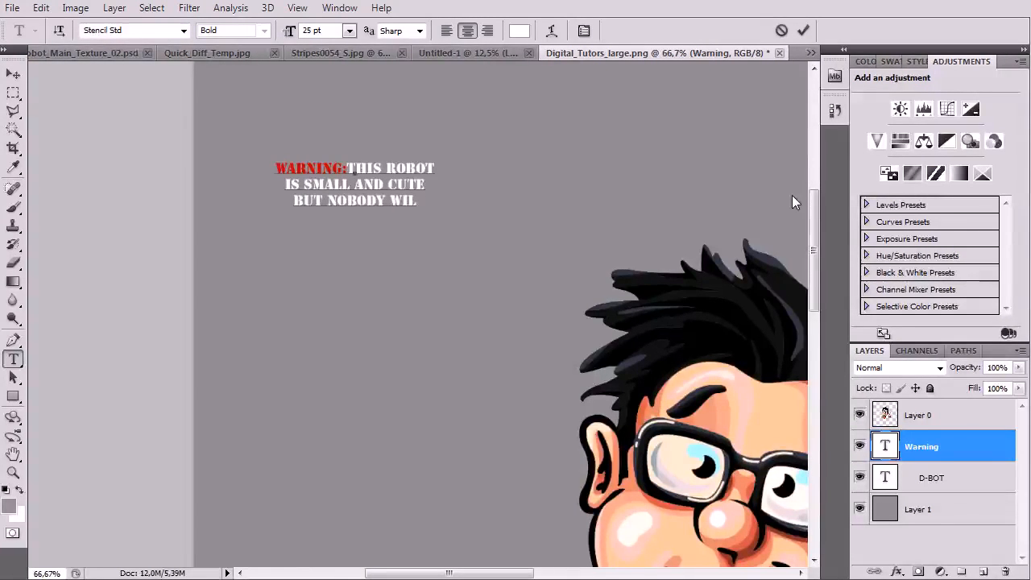
text(L)
Type lines 'NEVER EVER EVER', 'SEE THIS SMALL TEXT', 'SO YOU ARE LUCKY THAT', 'YOU CAN READ IT.'
key(Return)
text(EVER EVER)
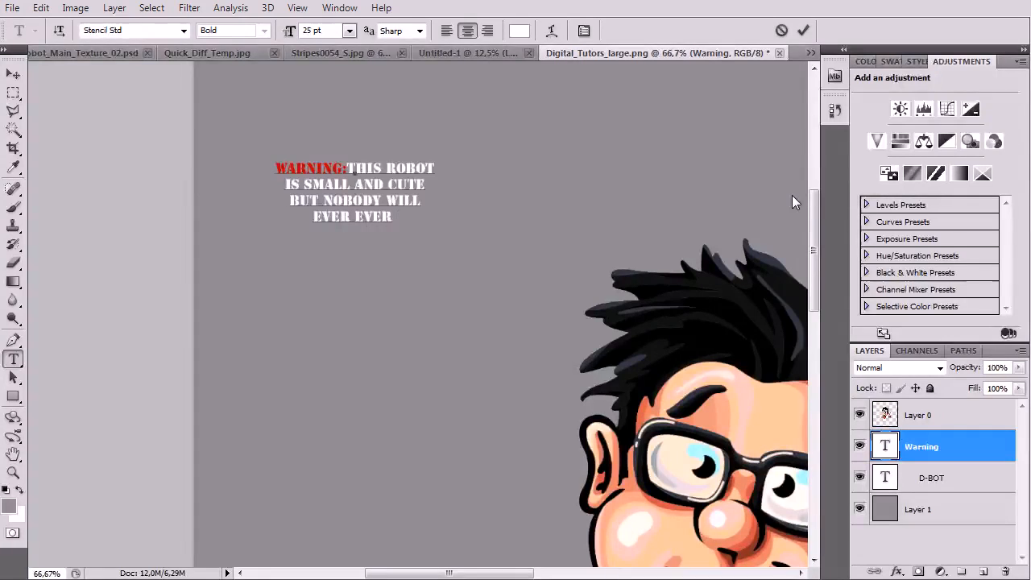
key(BackSpace)
key(BackSpace)
key(BackSpace)
key(BackSpace)
key(BackSpace)
key(BackSpace)
key(BackSpace)
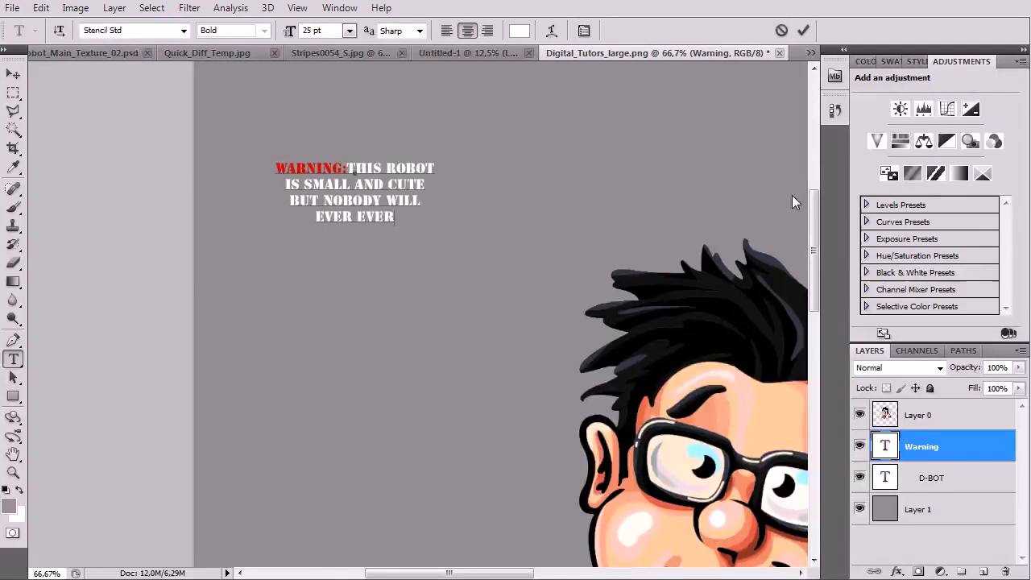
key(BackSpace)
key(BackSpace)
key(BackSpace)
text(NE)
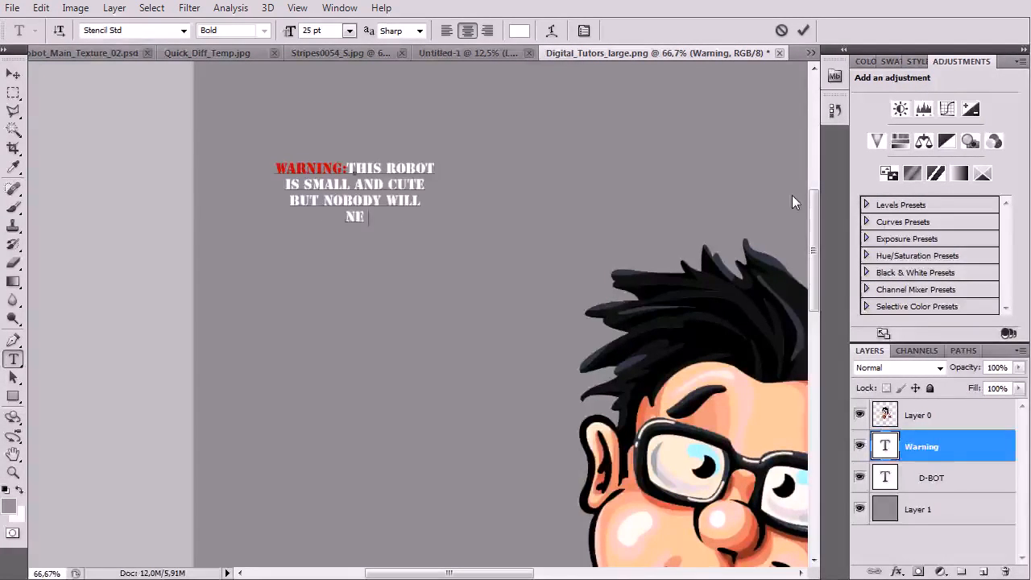
text(VER EVER EVER EVE)
key(Return)
text(SEE THIS SMALL TEXT)
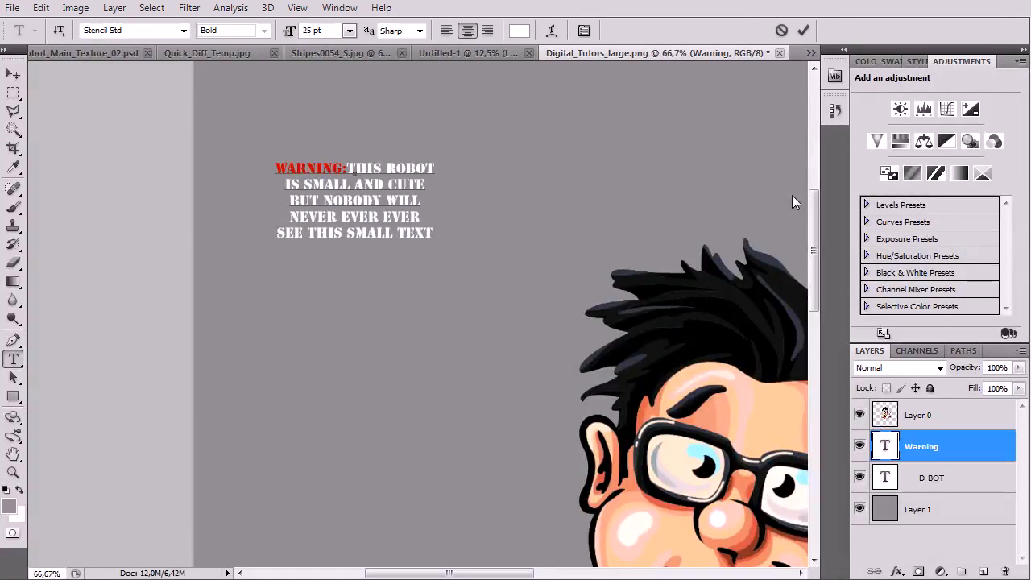
key(Return)
text(SO YOU A)
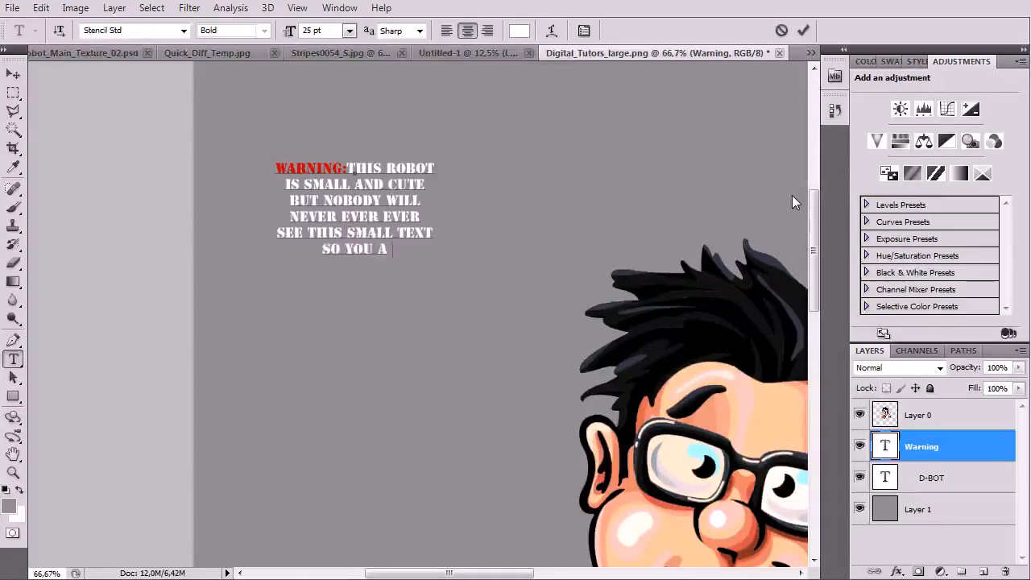
text(RE LUCKY THAT)
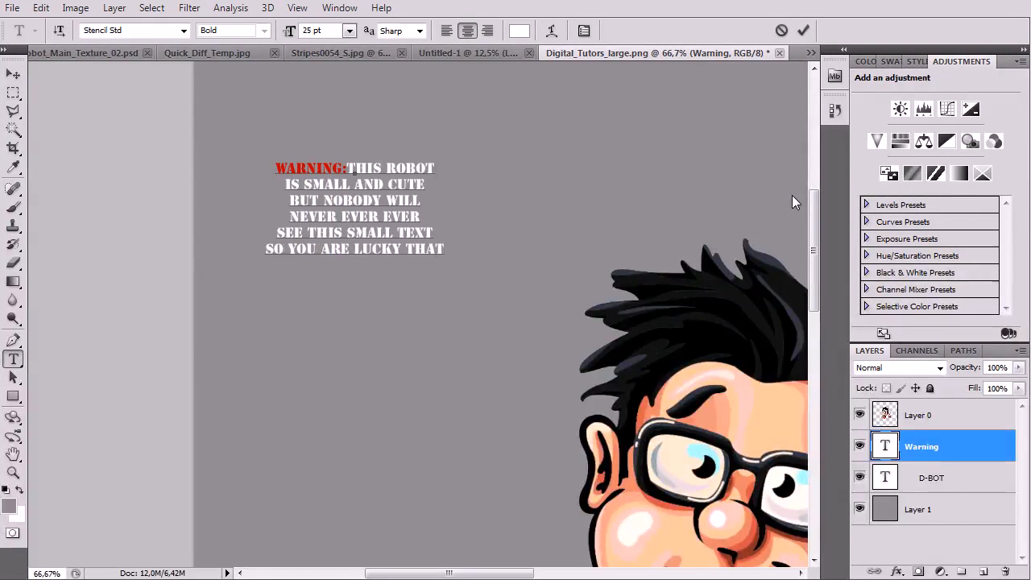
key(Return)
text(YOU CAN READ IT.)
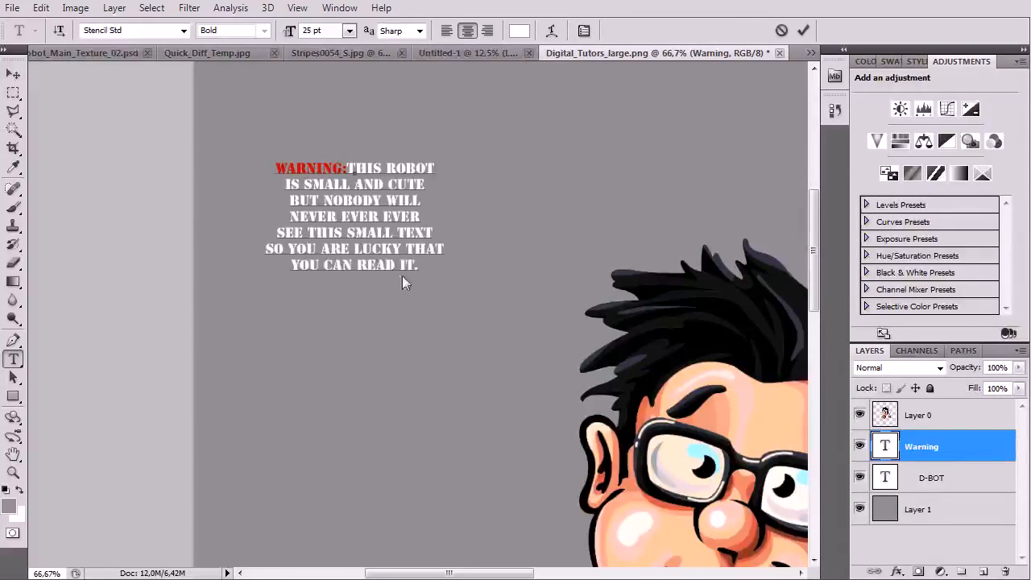
drag(421, 266, 213, 164)
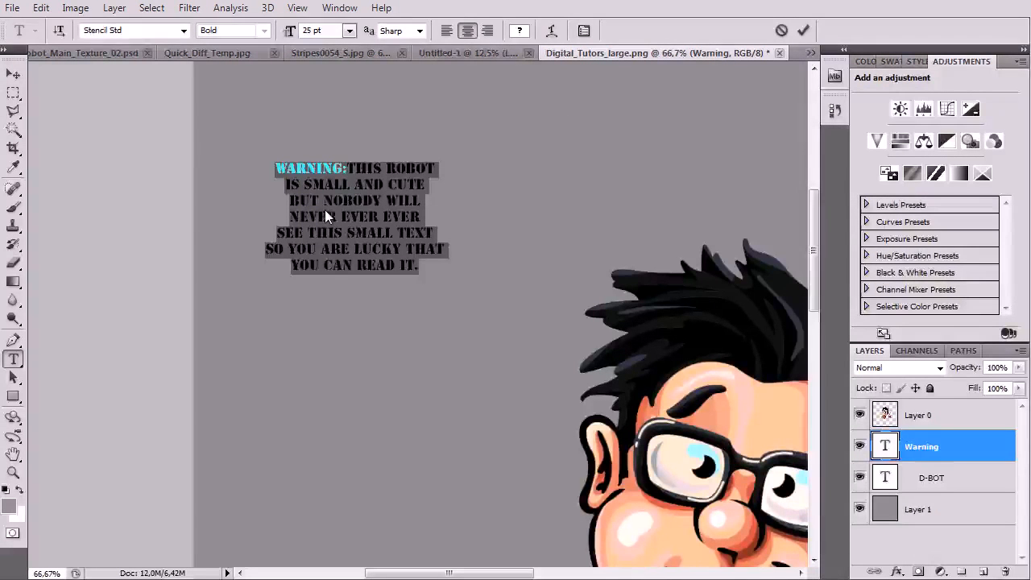
Try left alignment, shift the block left, then re-centre the warning paragraph
click(446, 30)
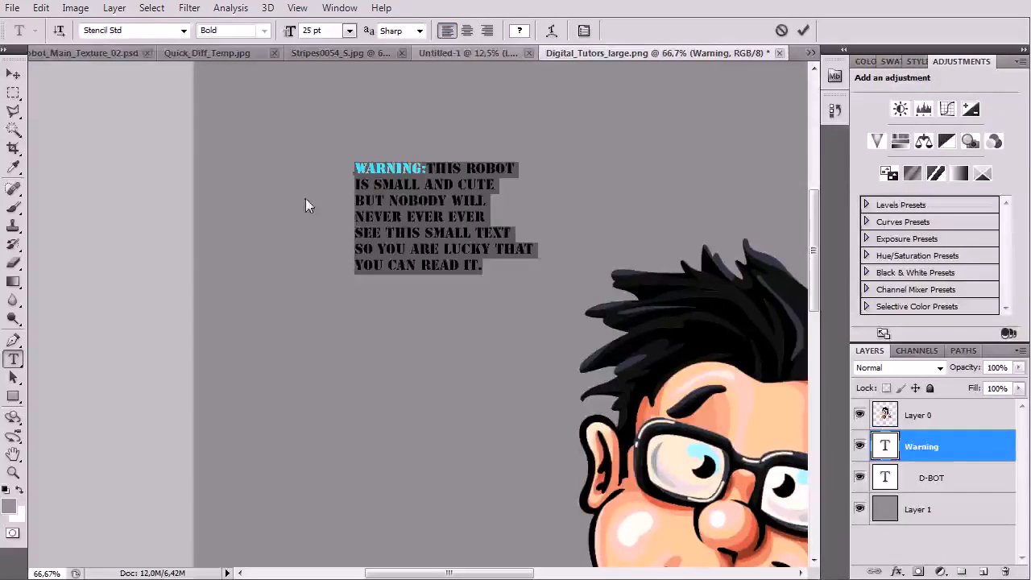
click(13, 75)
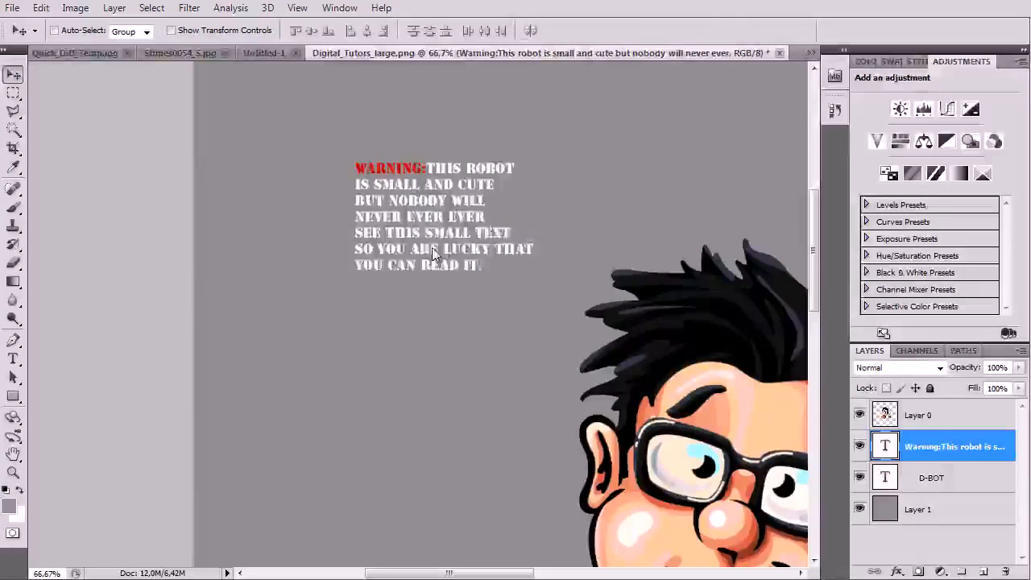
drag(432, 249, 370, 249)
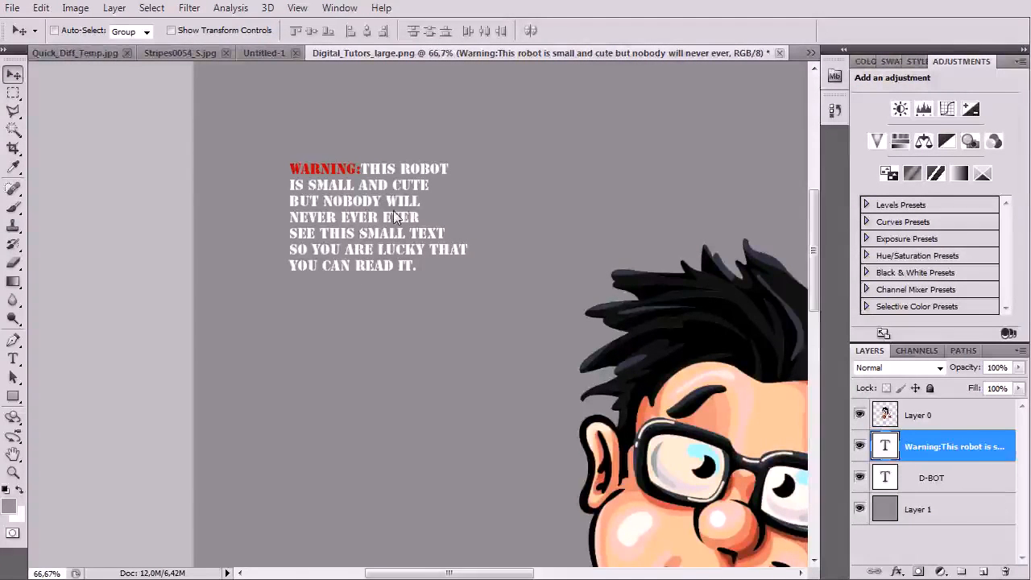
double_click(886, 449)
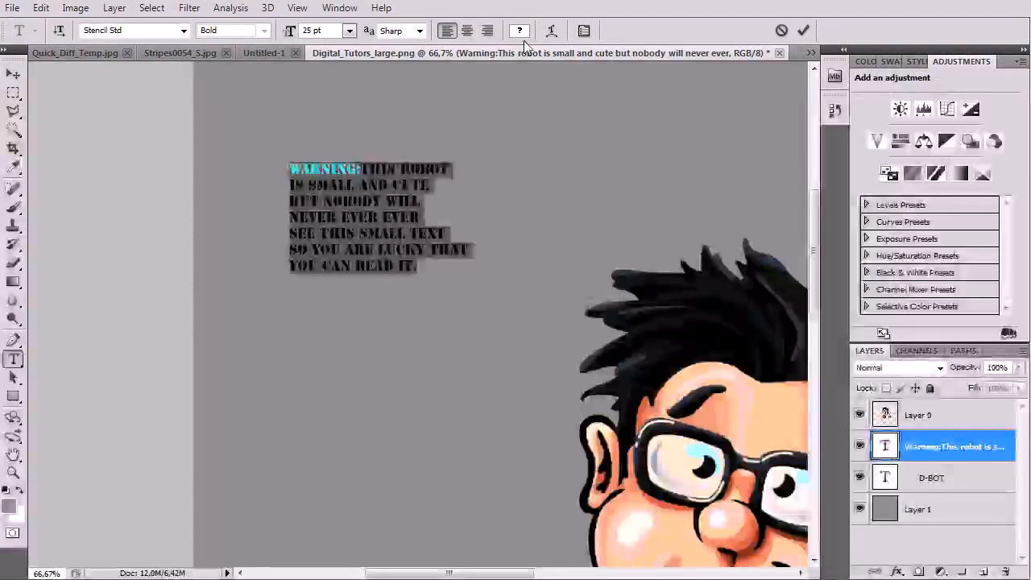
click(467, 29)
key(ctrl+Return)
Reposition the warning block in the poster's upper-left area and zoom out
key(v)
drag(298, 229, 373, 251)
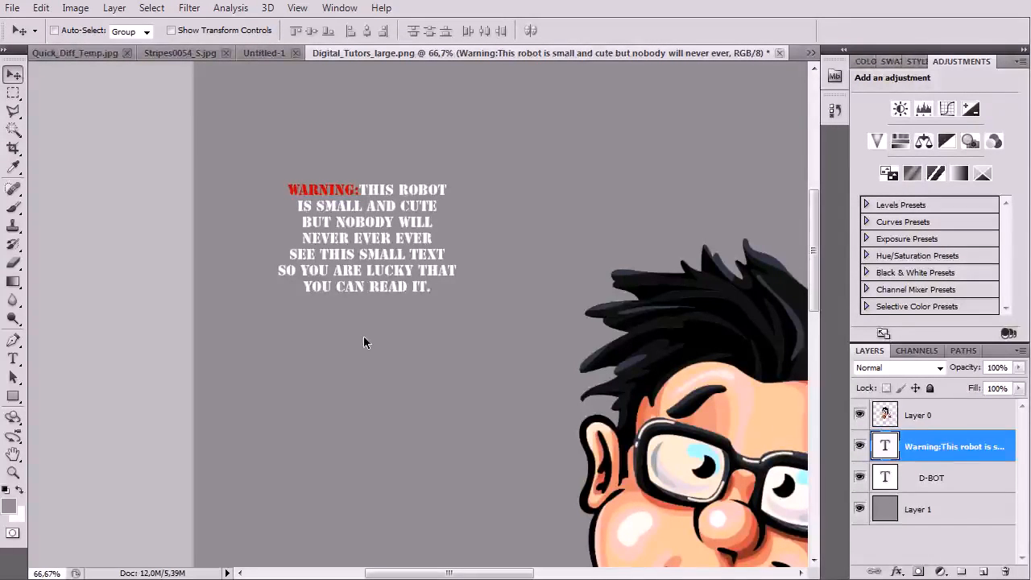
drag(373, 265, 348, 220)
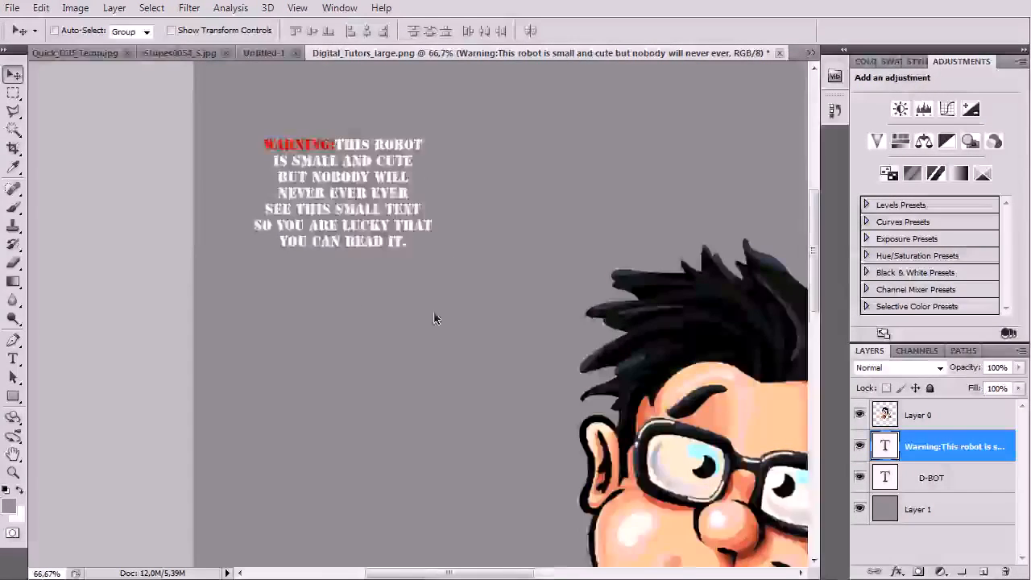
drag(434, 312, 282, 348)
key(ctrl+minus)
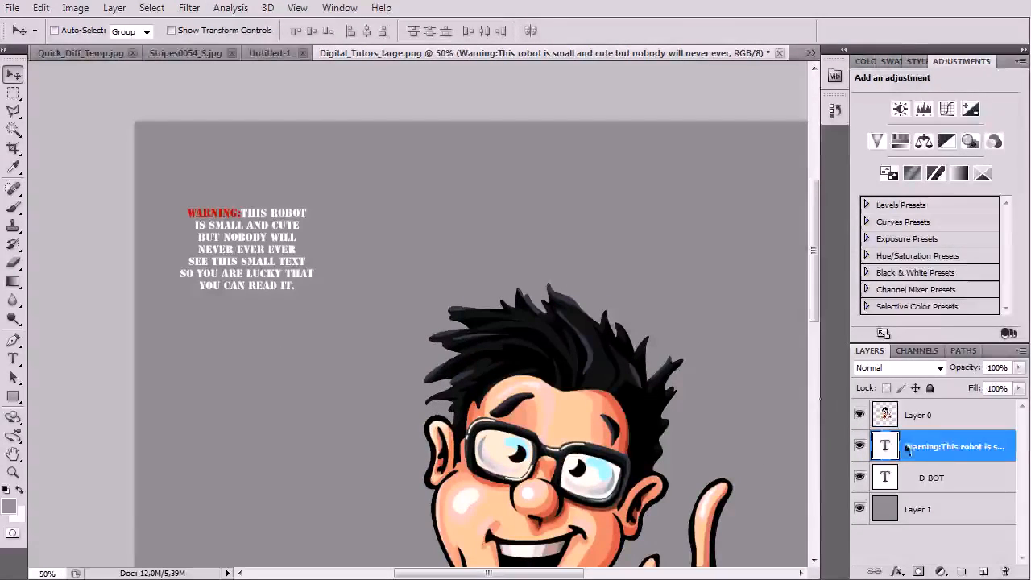
Duplicate the warning text layer and move the copy to the upper right
right_click(937, 456)
click(939, 28)
key(Return)
drag(360, 240, 604, 197)
Replace the copy's lines after 'WARNING:' with 'MORE SMALL POINTLESS TEXT HERE AGAIN.'
key(t)
click(605, 198)
key(ctrl+a)
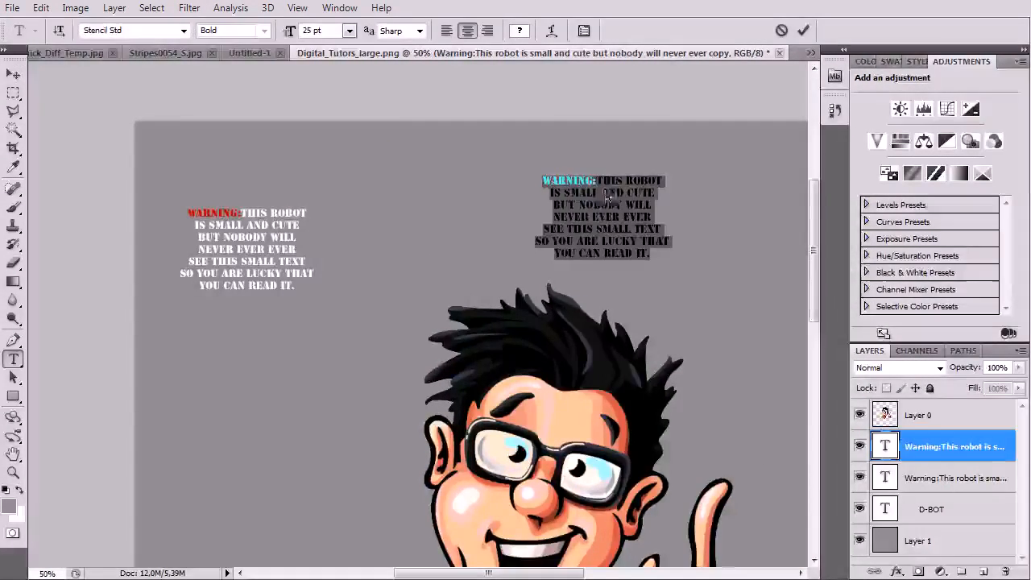
mouse_move(647, 252)
mouse_down()
mouse_move(506, 207)
mouse_move(636, 267)
mouse_move(469, 200)
mouse_up()
key(BackSpace)
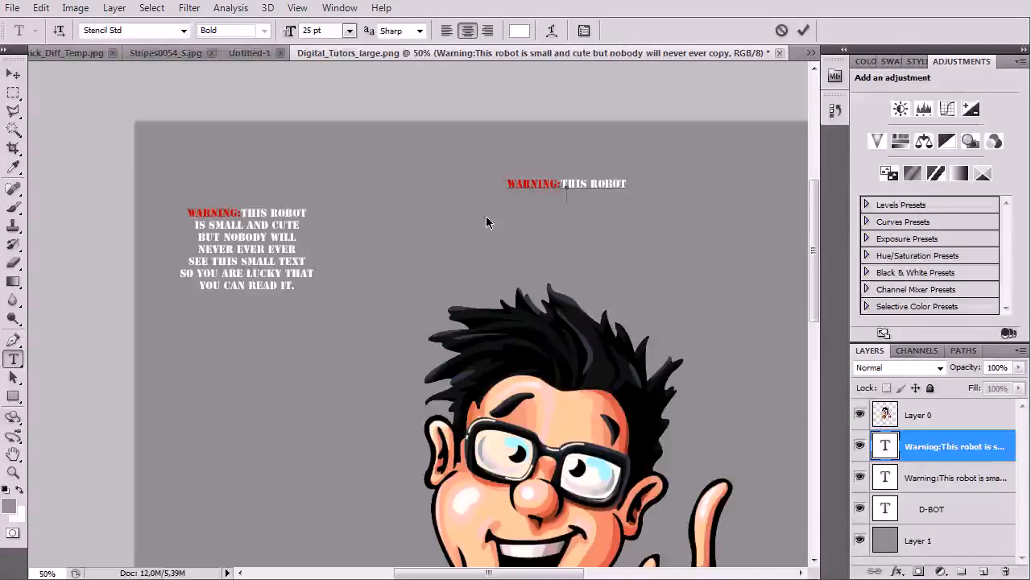
key(BackSpace)
key(BackSpace)
key(BackSpace)
key(BackSpace)
key(BackSpace)
key(BackSpace)
key(BackSpace)
key(BackSpace)
key(BackSpace)
key(BackSpace)
key(BackSpace)
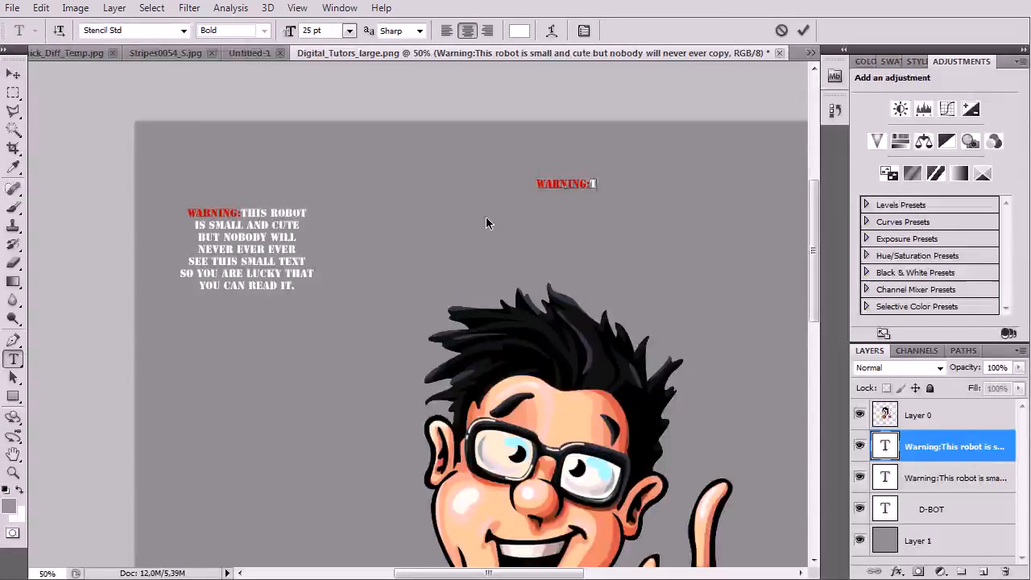
text(MORE SMALL POIN)
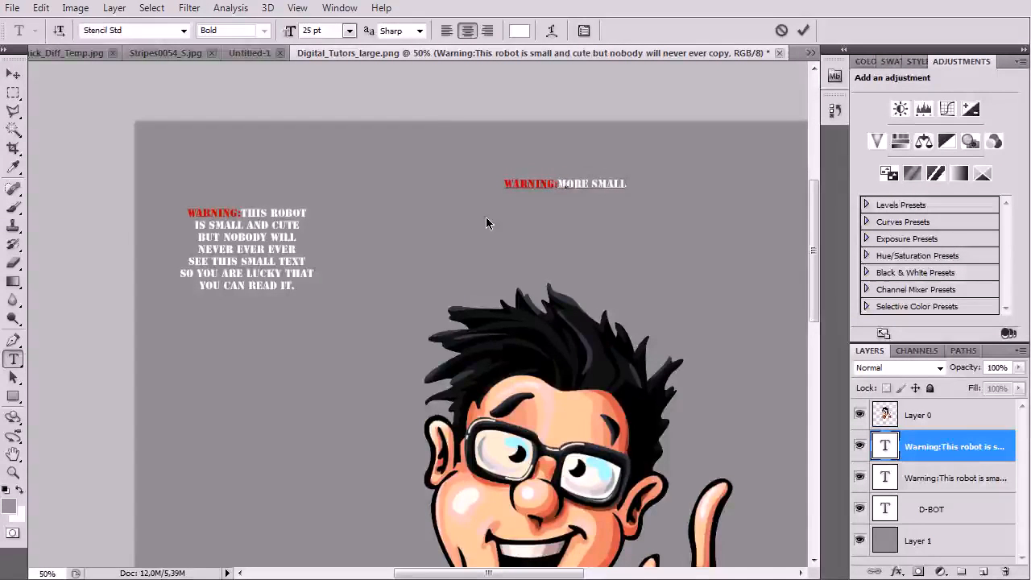
text(S TEX)
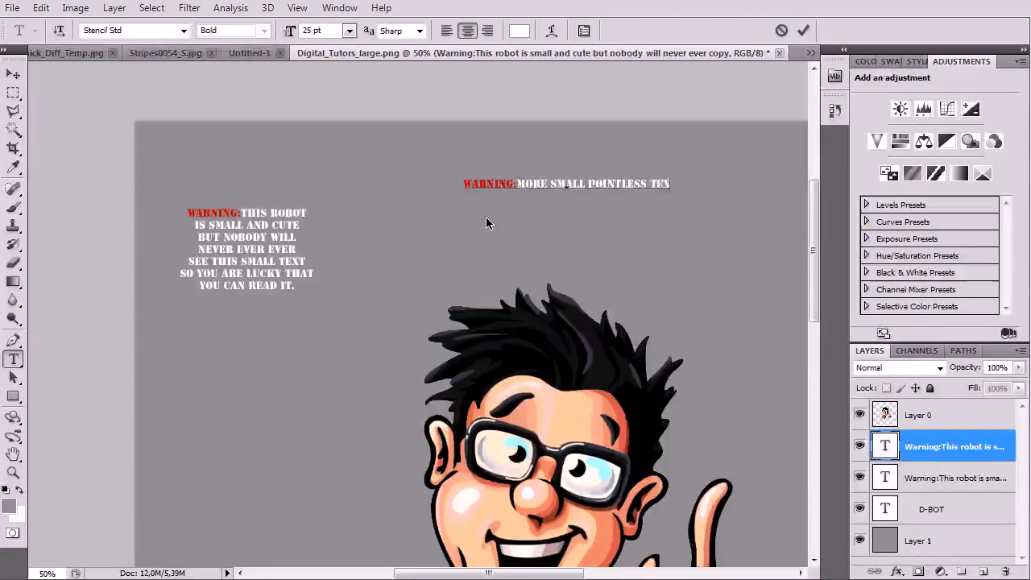
text(T IERE AGAIN.)
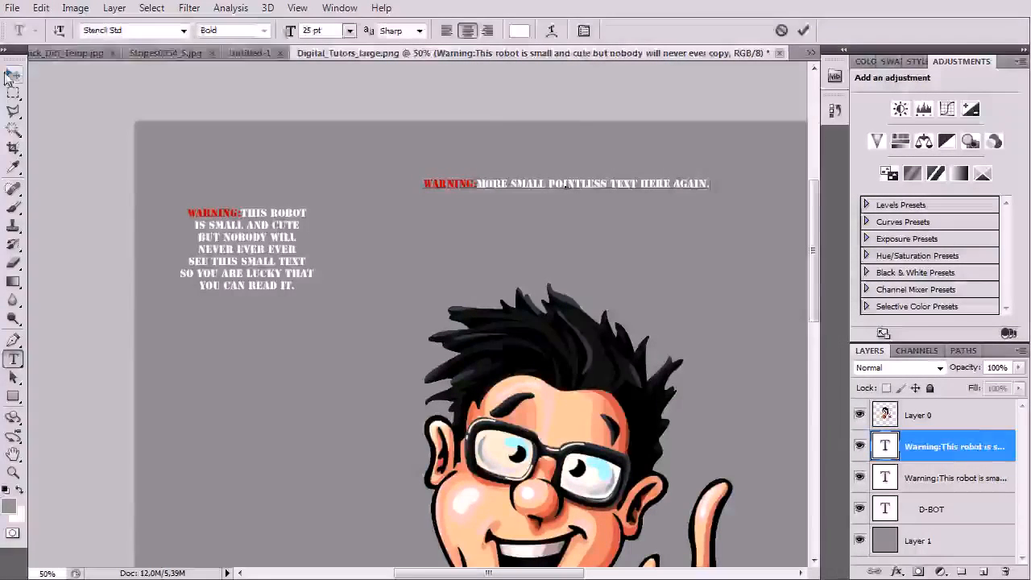
key(ctrl+Return)
Move the one-line warning near the bottom right and enlarge it with Free Transform
key(v)
mouse_move(479, 190)
mouse_down()
mouse_move(375, 176)
mouse_move(467, 201)
mouse_up()
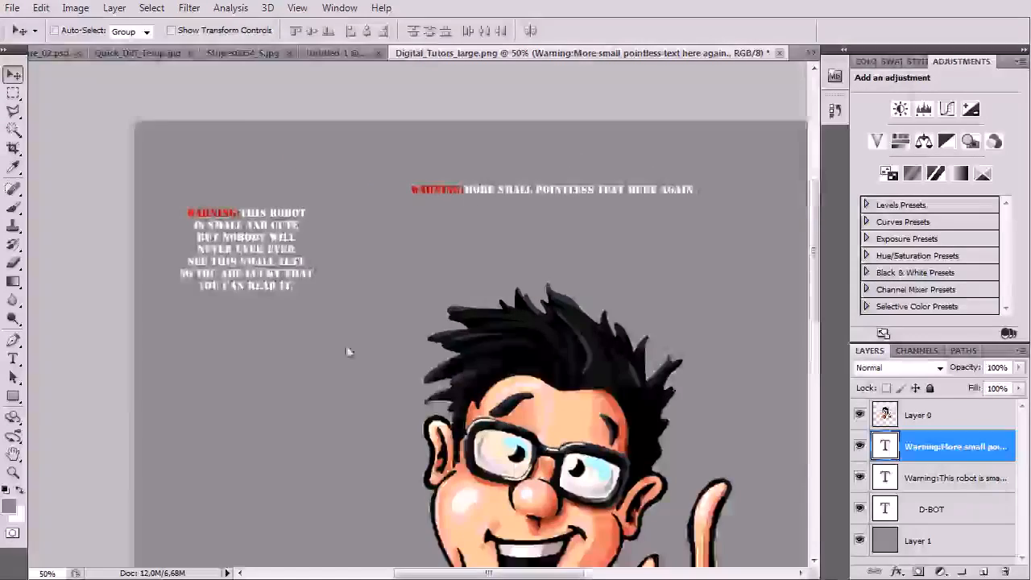
scroll(467, 208, down, 4)
key(ctrl+minus)
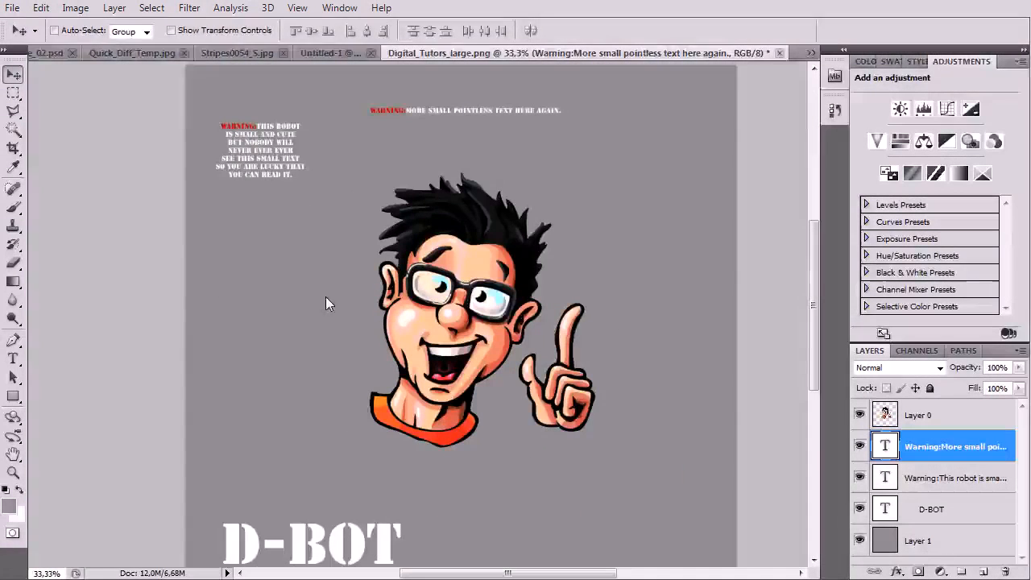
drag(497, 111, 611, 525)
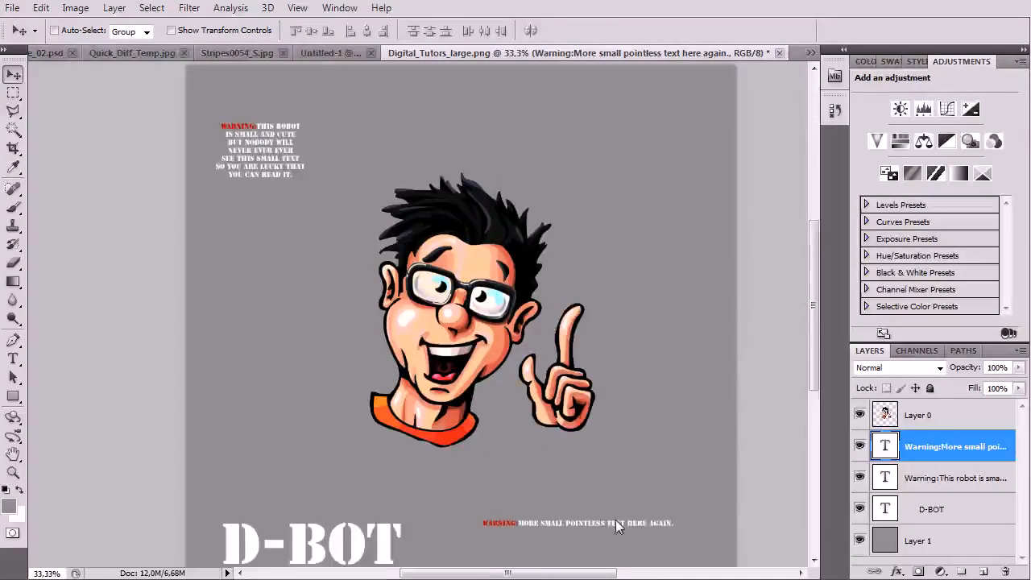
scroll(440, 394, down, 3)
drag(441, 373, 445, 416)
drag(524, 467, 424, 433)
key(ctrl+t)
key(Return)
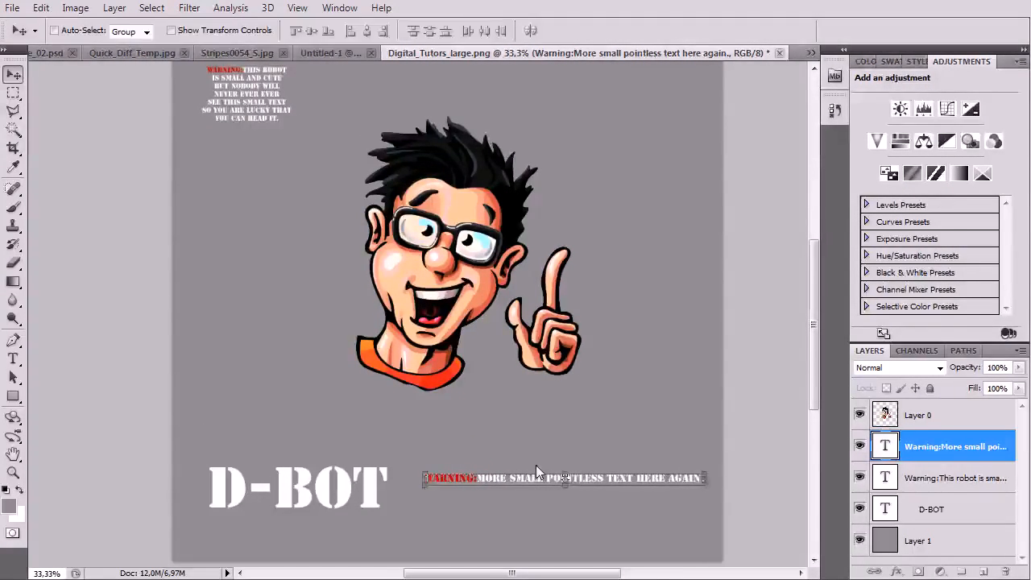
drag(519, 482, 521, 494)
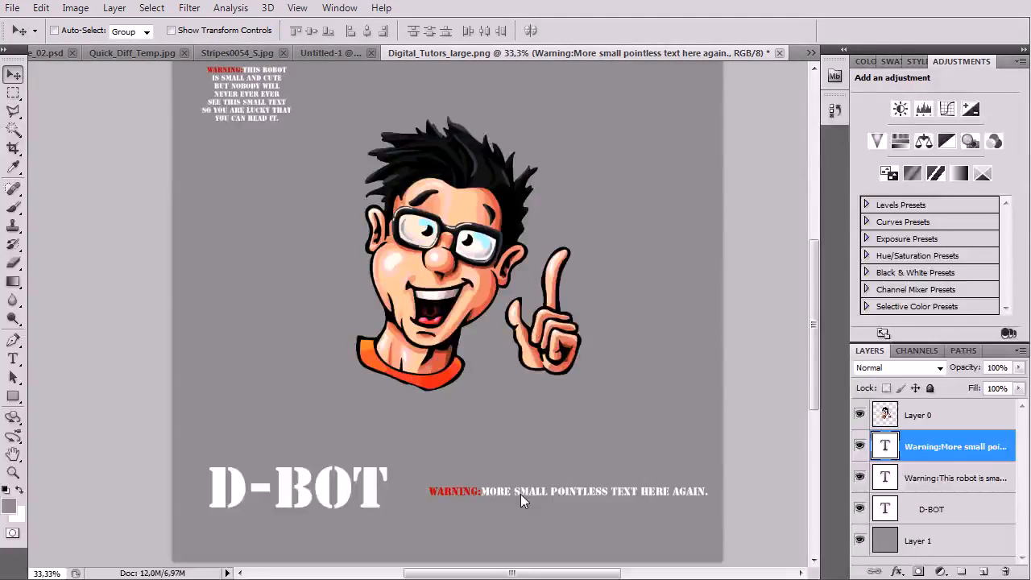
Move the D-BOT title to the upper right of the poster
click(925, 515)
drag(259, 485, 595, 122)
drag(527, 192, 500, 280)
drag(574, 208, 540, 143)
Enlarge the multi-line warning paragraph to about 155%
click(928, 479)
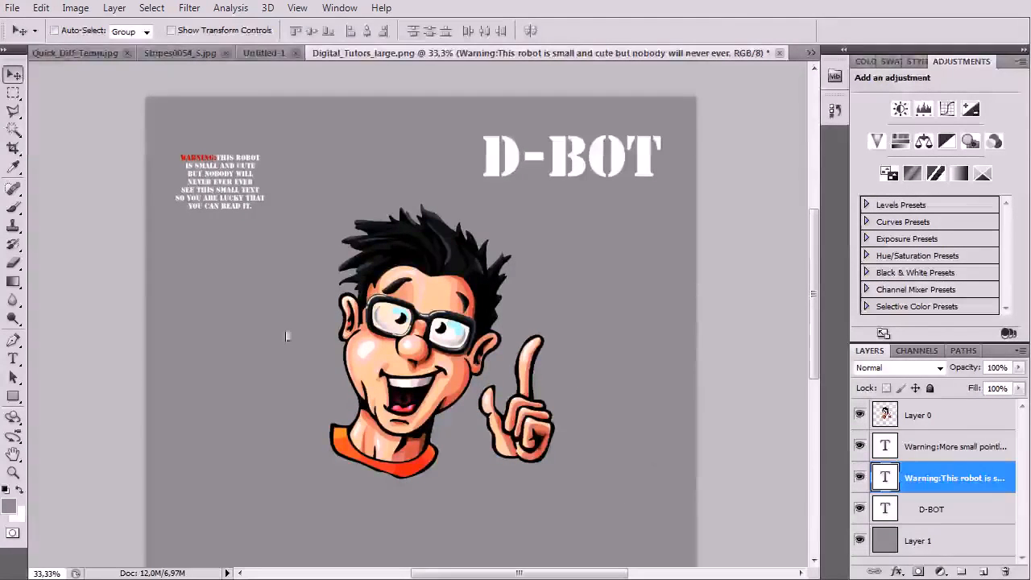
key(ctrl+t)
drag(265, 211, 287, 237)
drag(248, 199, 258, 193)
key(Return)
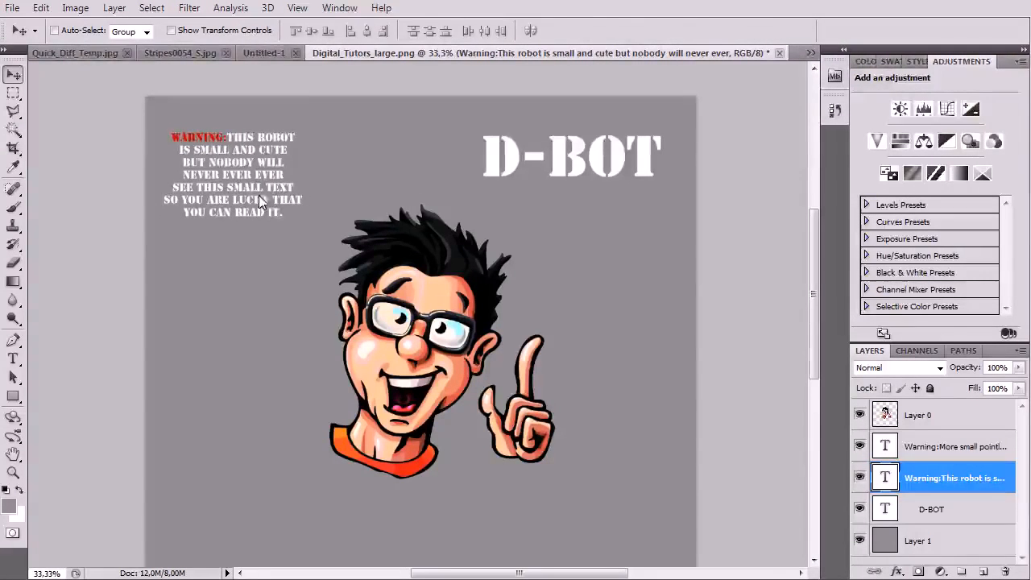
drag(431, 381, 445, 276)
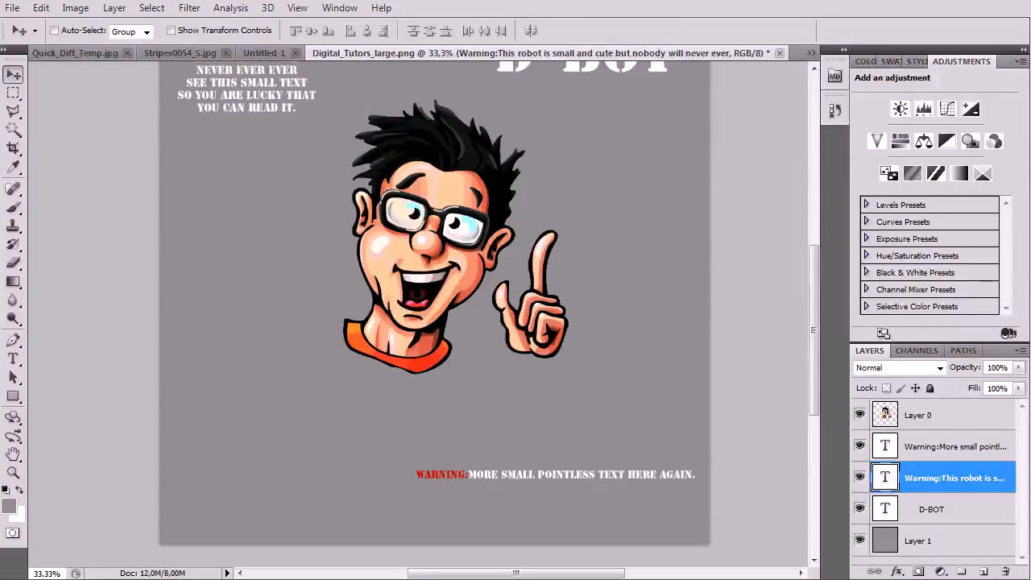
scroll(185, 233, up, 1)
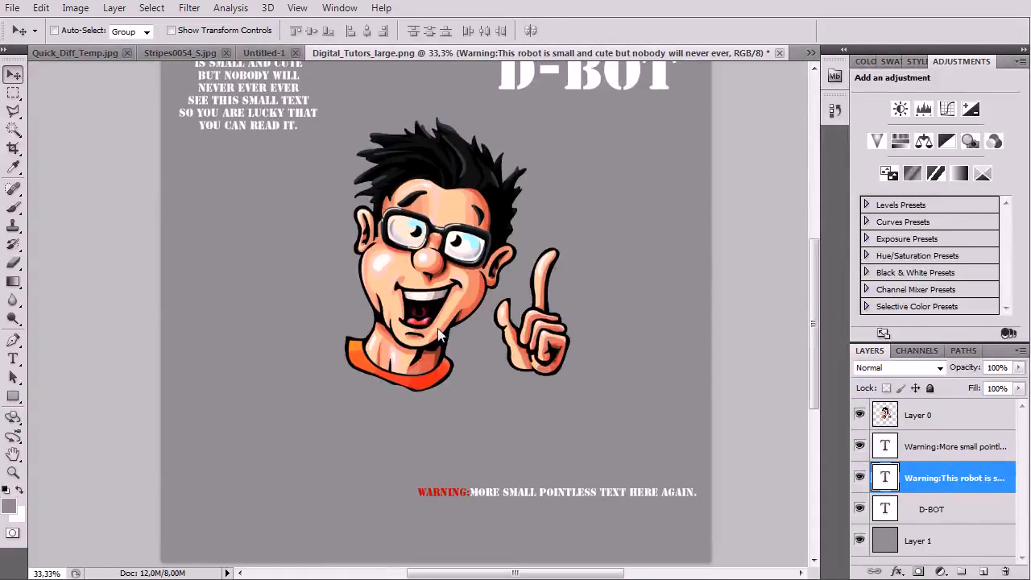
Duplicate the D-BOT layer below the character and retype it as 'DIGITAL-TUTORS'
right_click(952, 515)
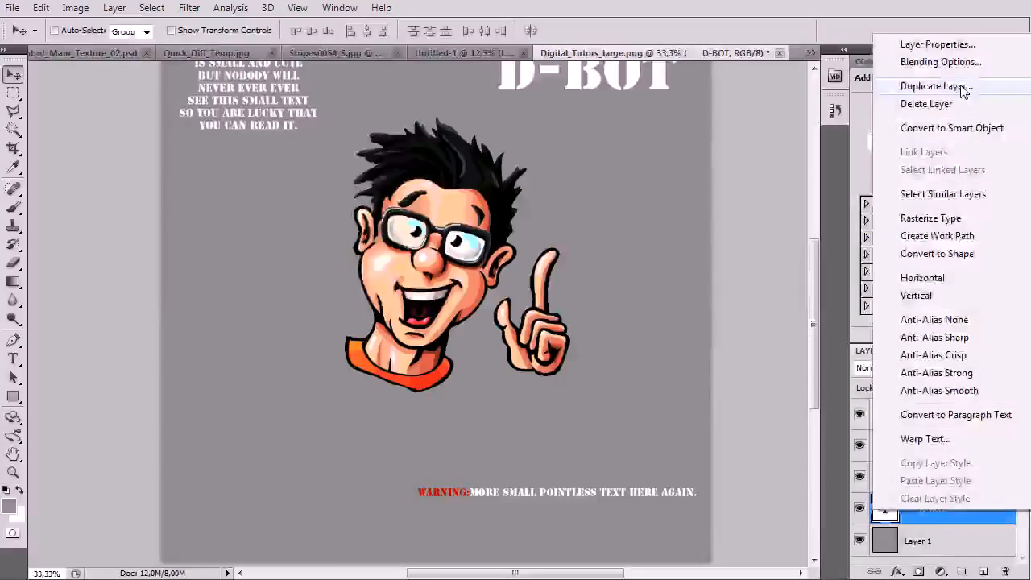
click(964, 92)
key(Return)
drag(533, 81, 274, 432)
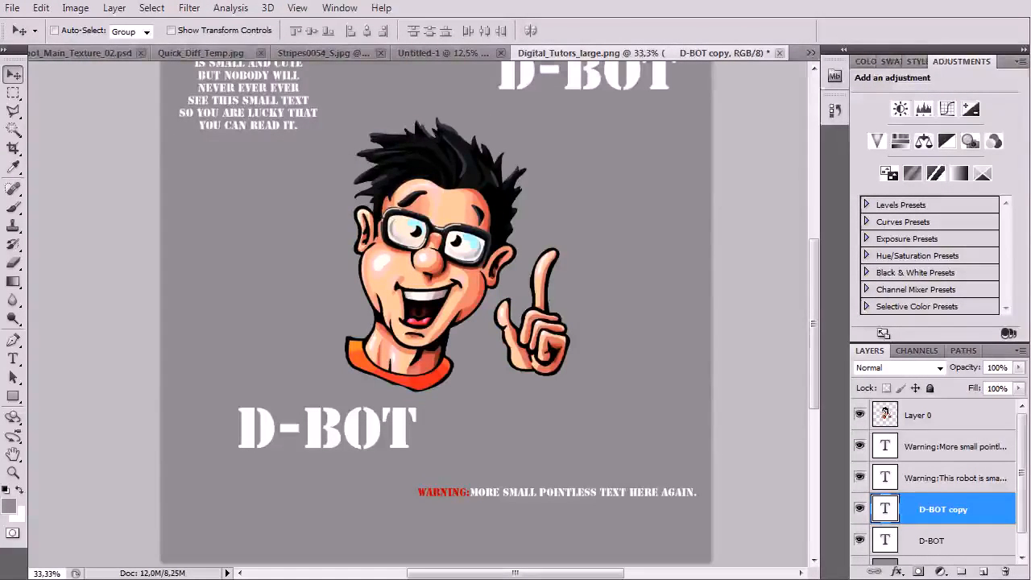
double_click(884, 516)
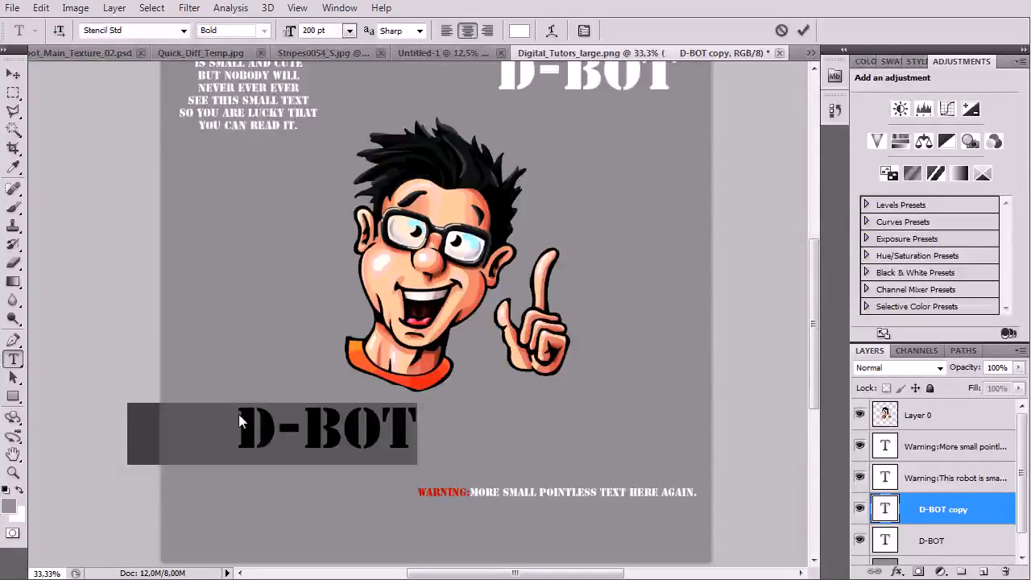
text(DIGITAL-TU)
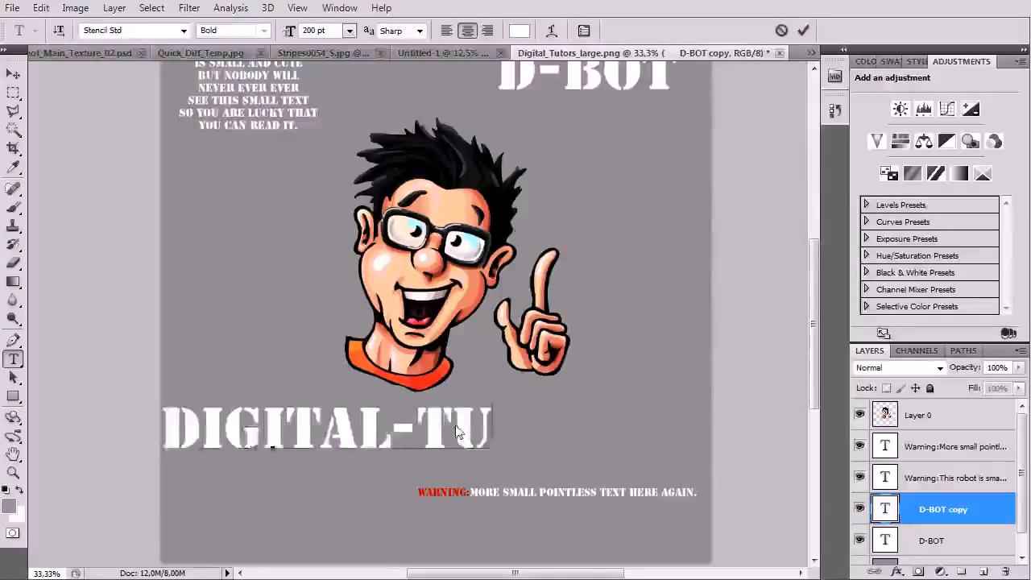
text(TORS)
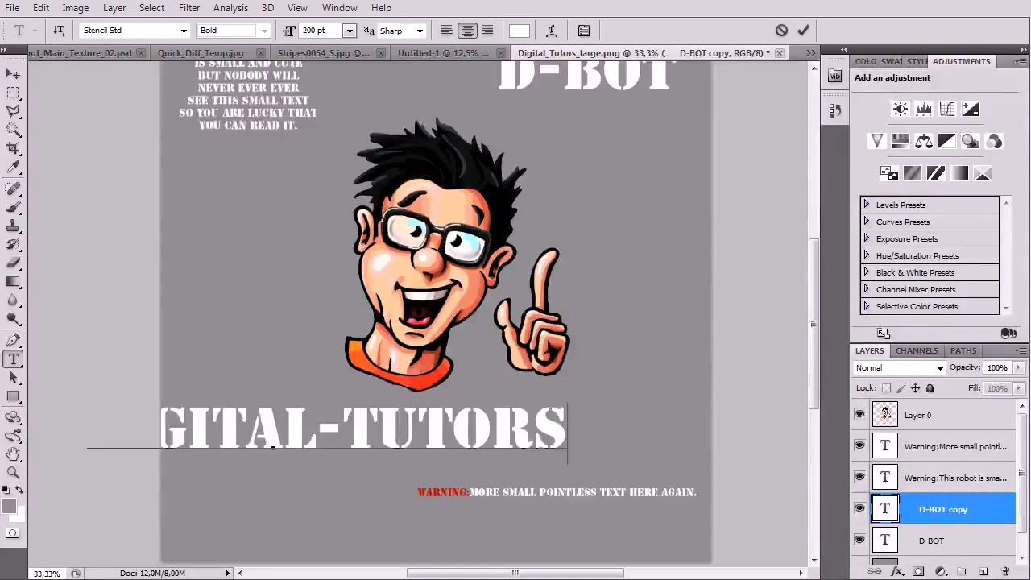
click(13, 73)
drag(279, 433, 376, 446)
Scale the DIGITAL-TUTORS title down to about 55% and shift it left
key(ctrl+t)
drag(674, 415, 541, 440)
drag(456, 448, 413, 447)
key(Return)
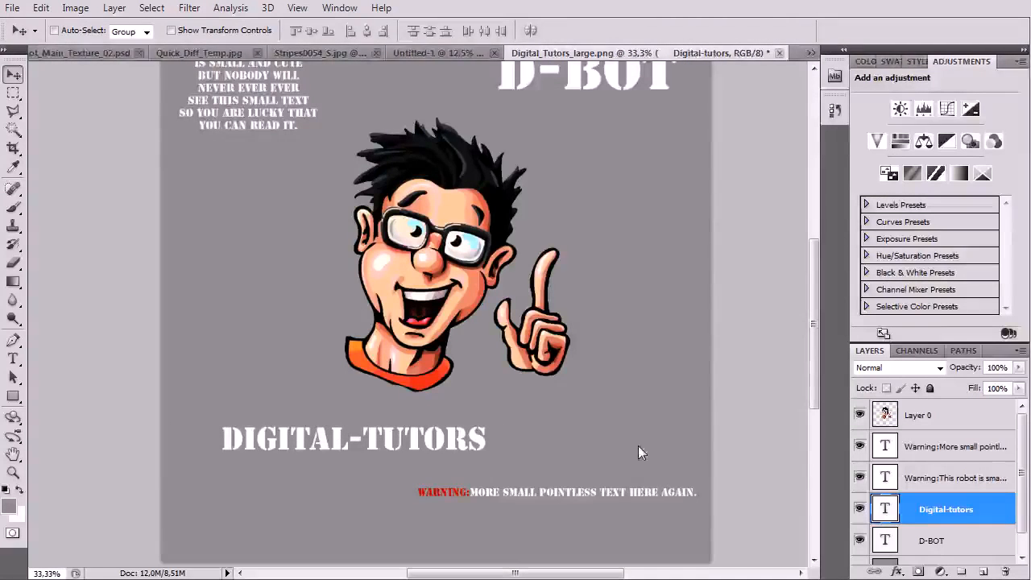
Move the one-line warning to the bottom centre of the poster
click(981, 547)
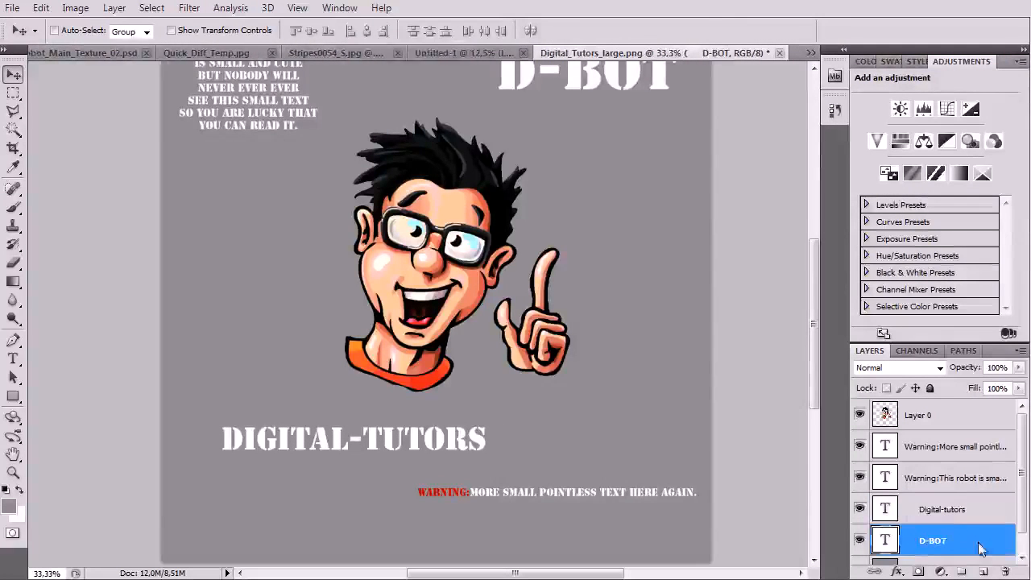
click(943, 451)
drag(488, 500, 338, 539)
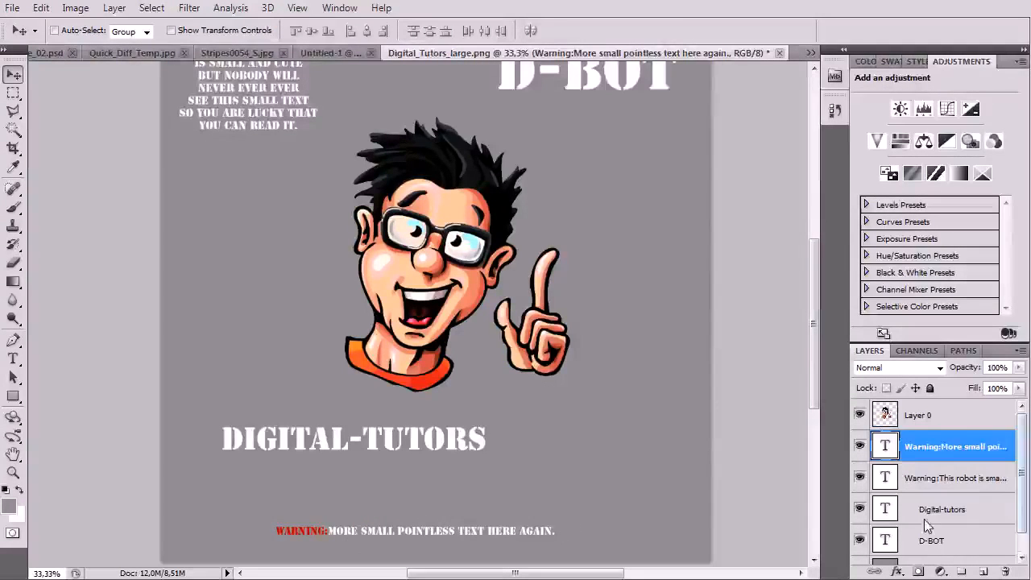
click(955, 512)
Duplicate the DIGITAL-TUTORS text layer and move the copy down below it
right_click(955, 507)
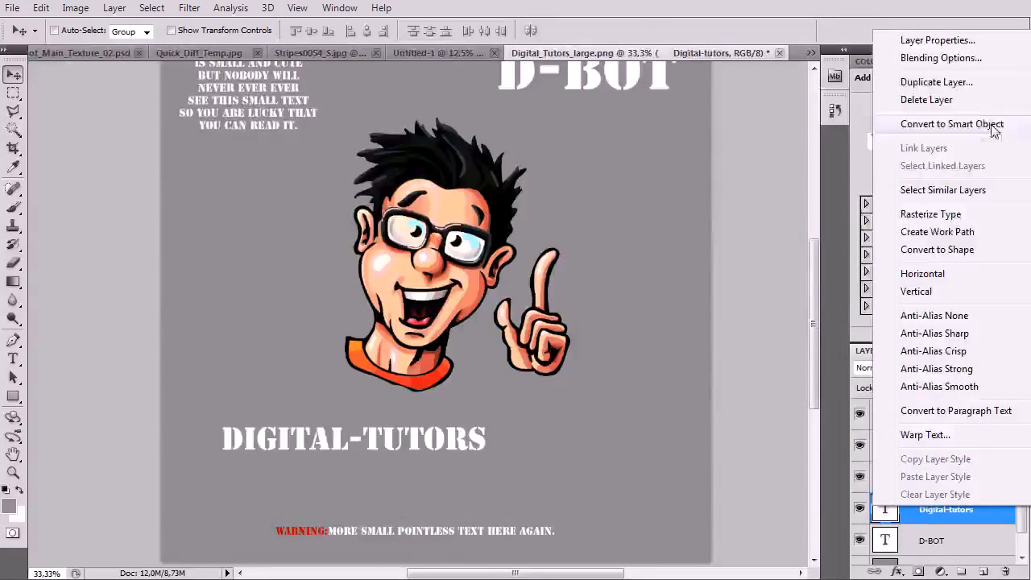
click(936, 81)
key(Return)
drag(320, 437, 389, 483)
double_click(885, 509)
text(SN:)
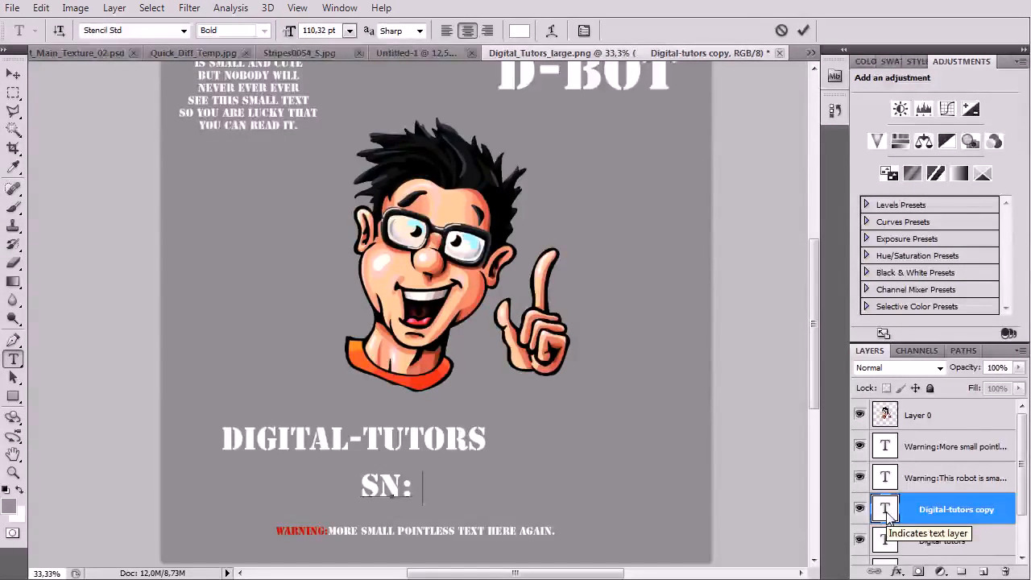
text( 890)
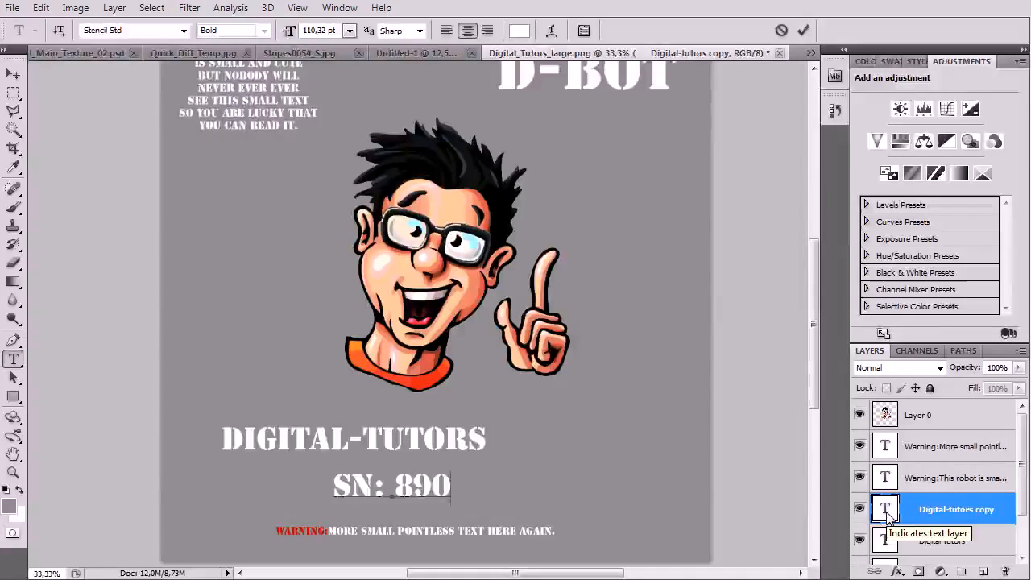
text(1195278)
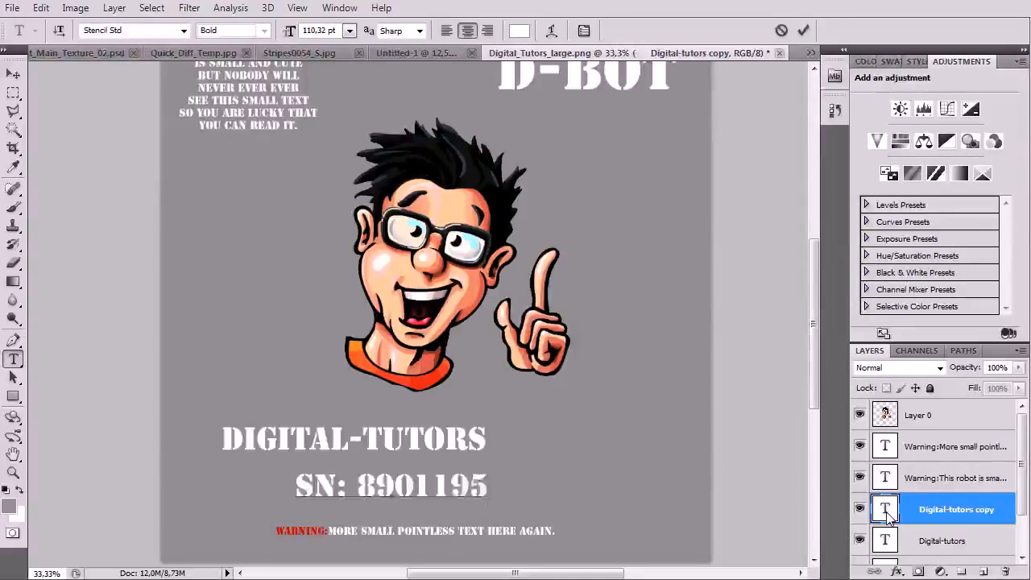
key(BackSpace)
key(BackSpace)
text(86)
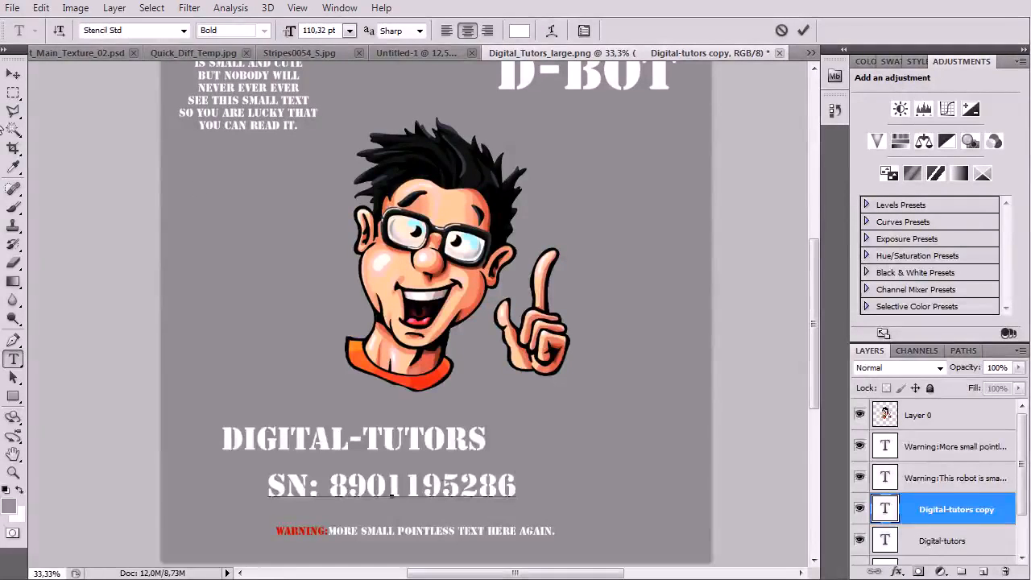
click(12, 75)
Shift the serial number right beneath DIGITAL-TUTORS and zoom out to view the poster
drag(335, 488, 396, 493)
mouse_move(481, 433)
mouse_down()
mouse_move(381, 450)
mouse_move(465, 510)
mouse_move(477, 444)
mouse_up()
key(ctrl+minus)
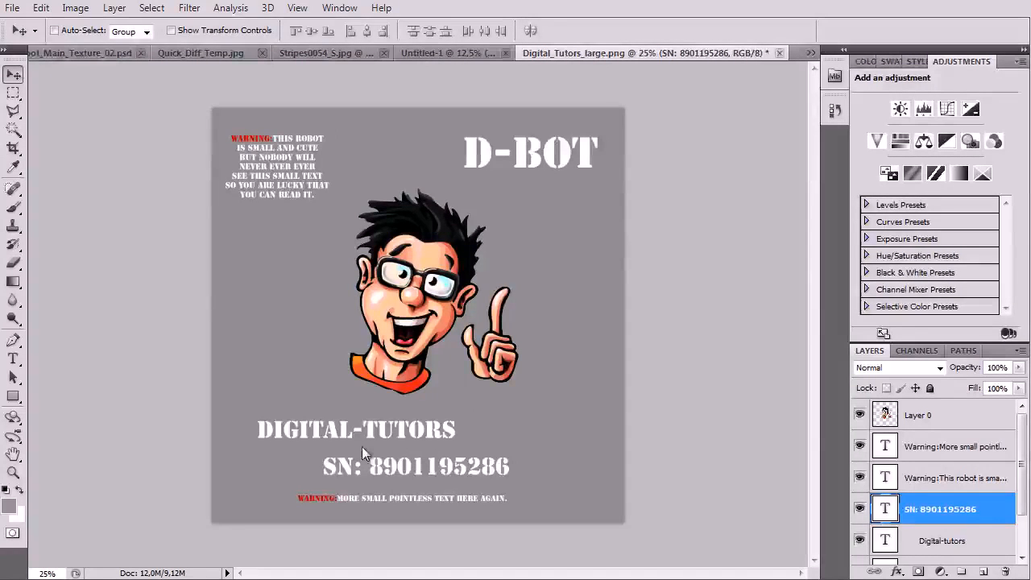
Scale up the top warning text and nudge it slightly up and right
scroll(883, 546, down, 2)
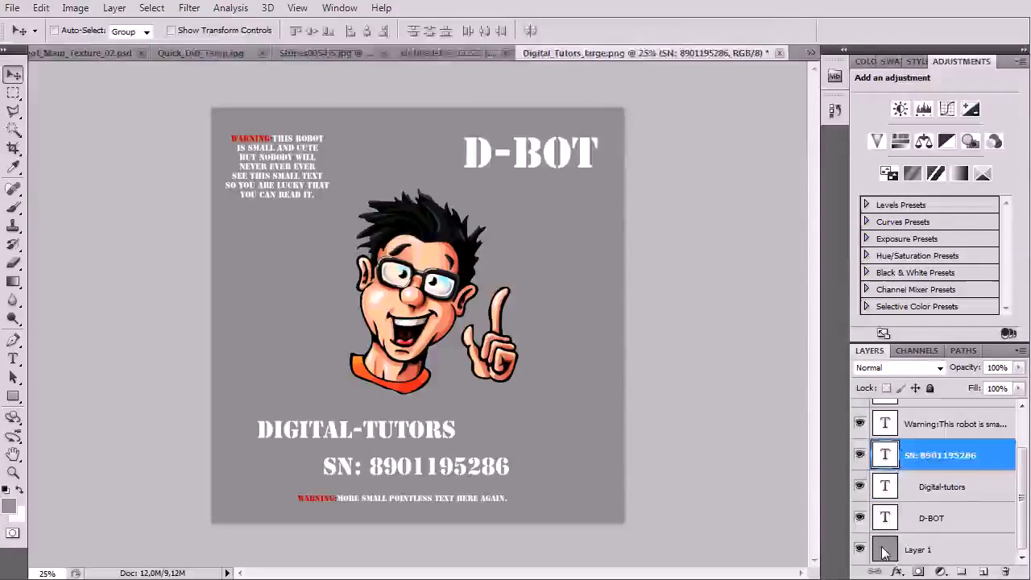
click(884, 553)
click(969, 425)
key(ctrl+t)
drag(332, 208, 341, 214)
double_click(304, 193)
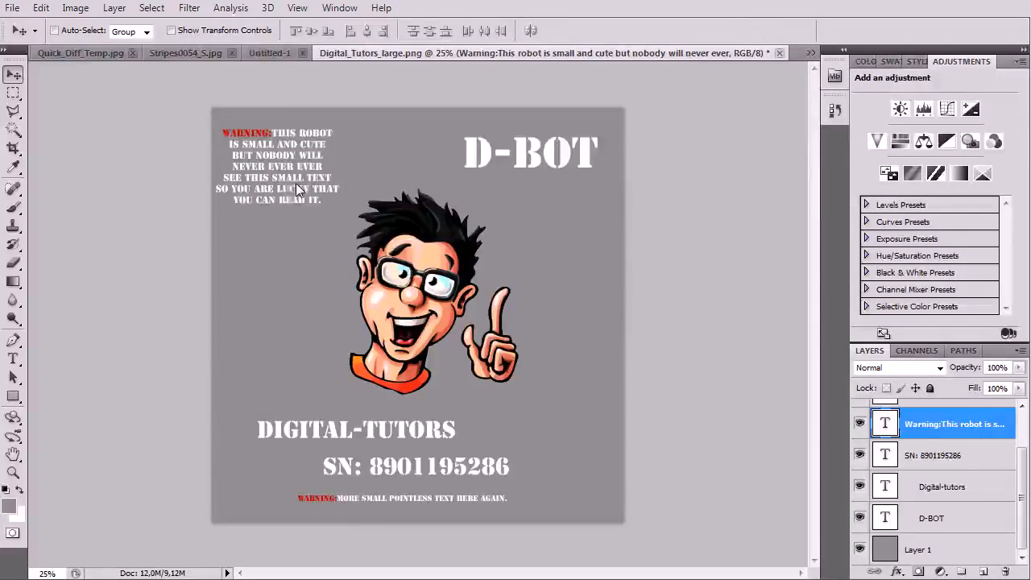
drag(289, 178, 293, 175)
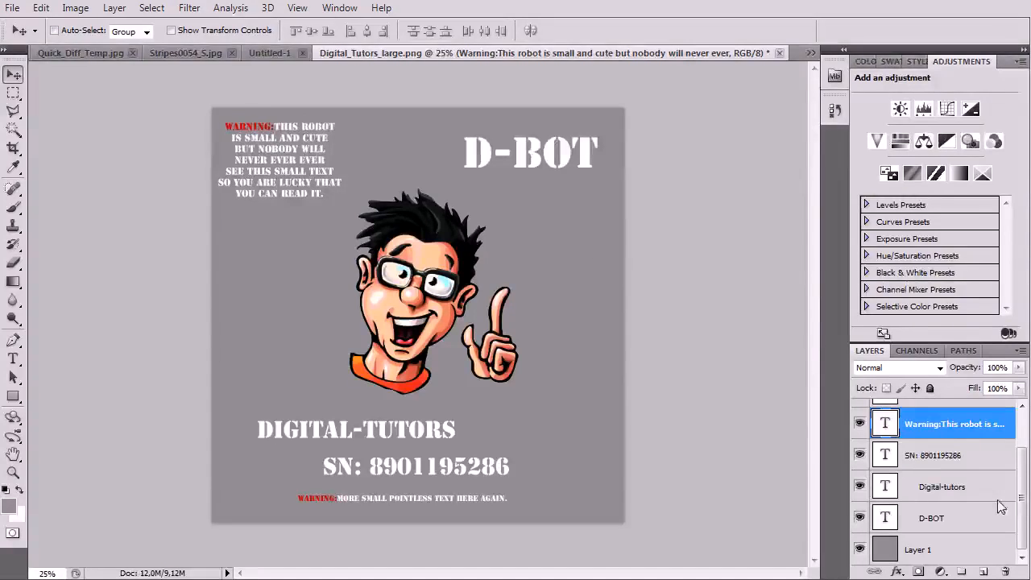
Move DIGITAL-TUTORS right so it sits centred above the serial number
click(955, 486)
key(ctrl+t)
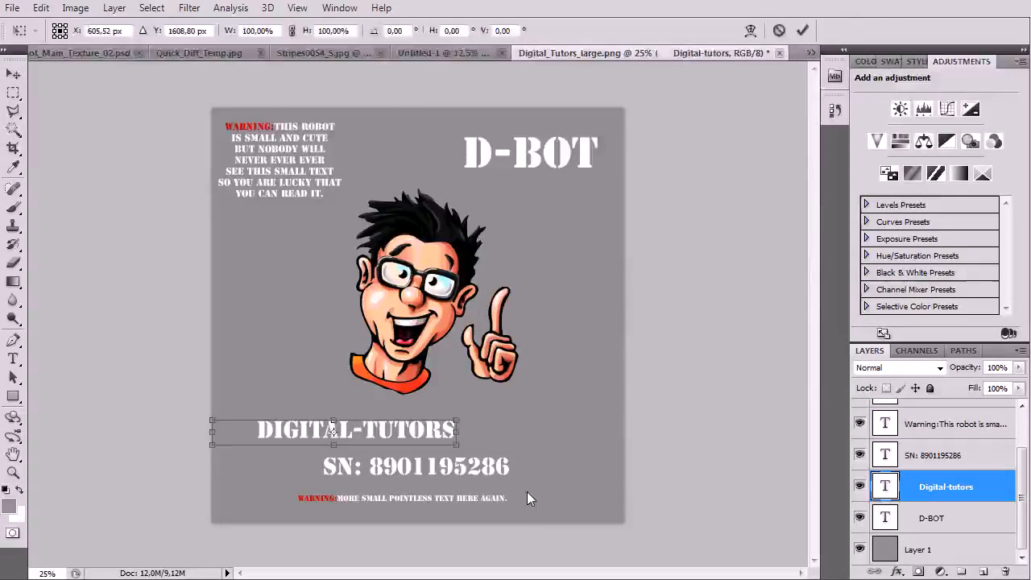
drag(424, 435, 452, 434)
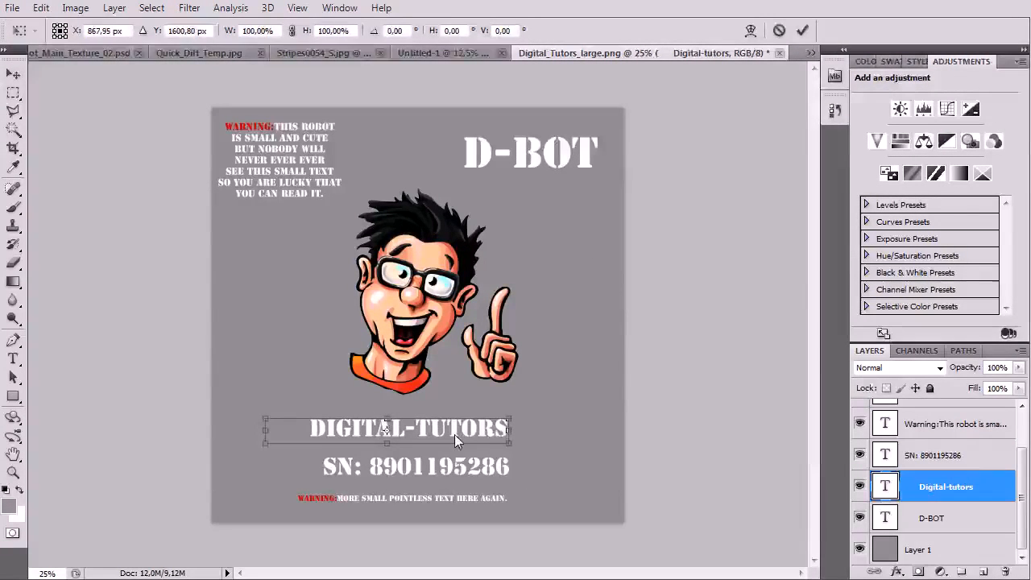
double_click(454, 435)
Enlarge the bottom warning text to about 142% with Free Transform
click(959, 426)
key(ctrl+t)
key(Return)
scroll(935, 467, up, 2)
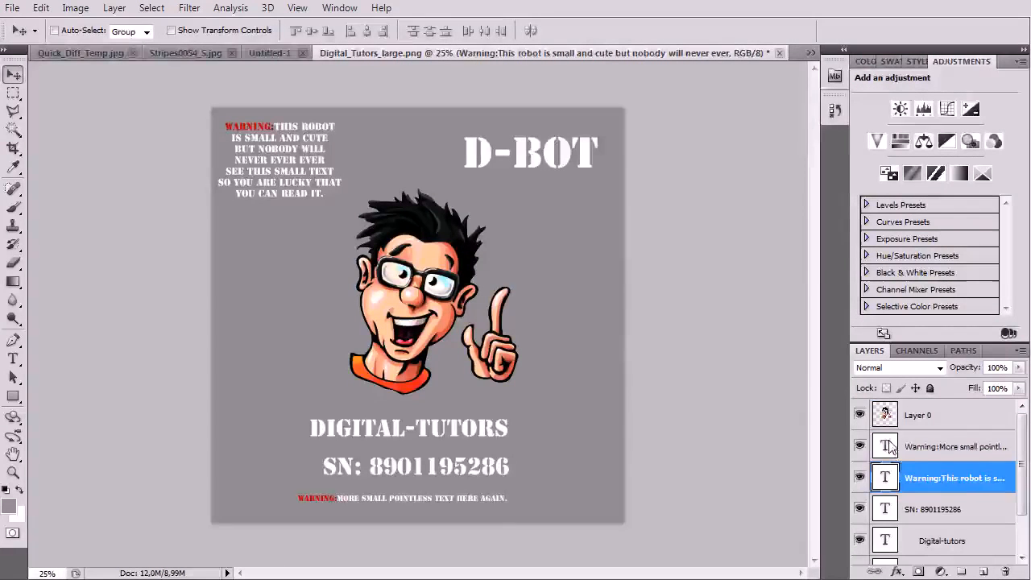
click(955, 447)
key(ctrl+t)
drag(510, 489, 551, 473)
key(Return)
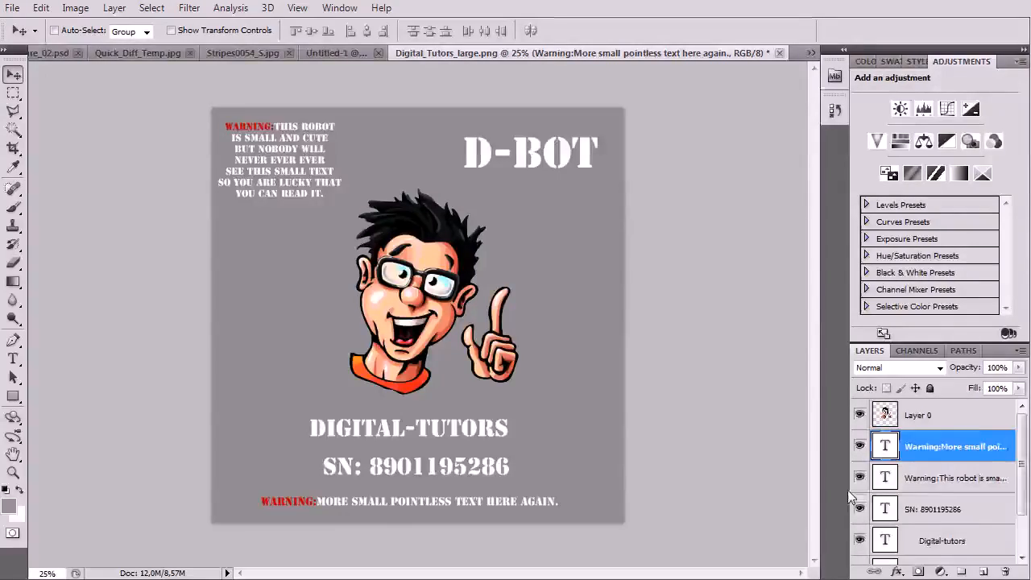
scroll(897, 517, down, 2)
Hide the grey Layer 1 background
click(861, 548)
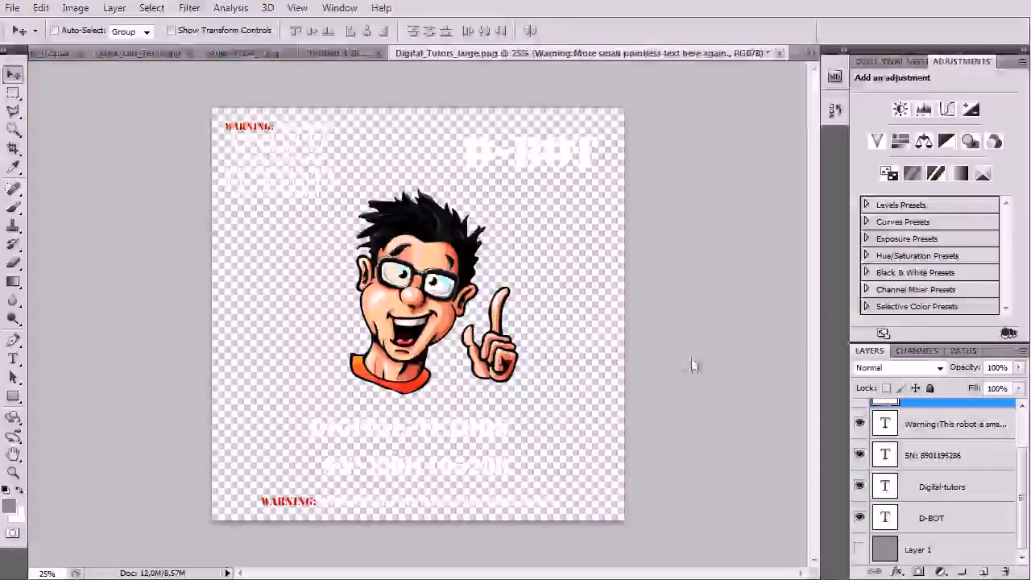
click(13, 7)
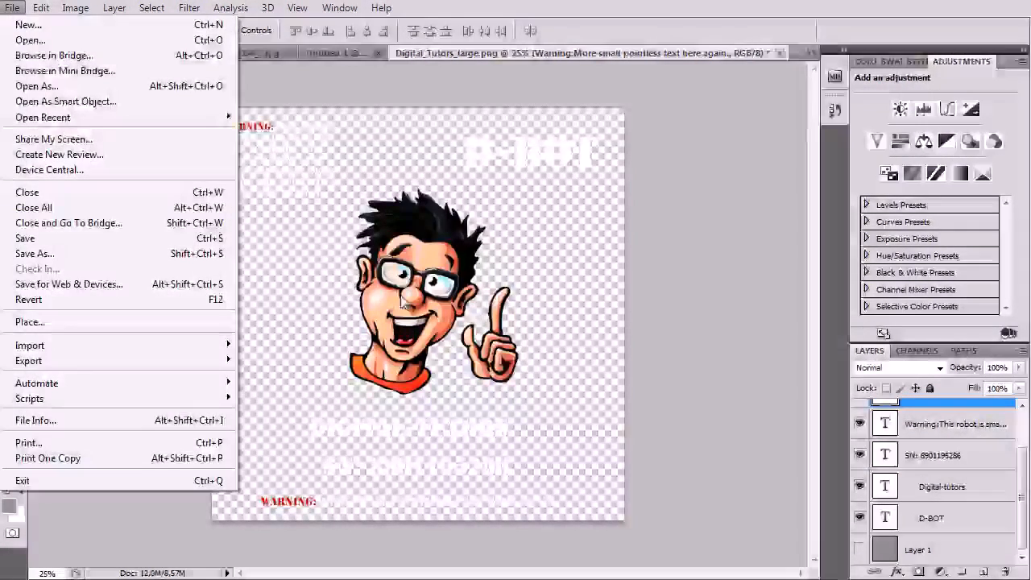
click(353, 403)
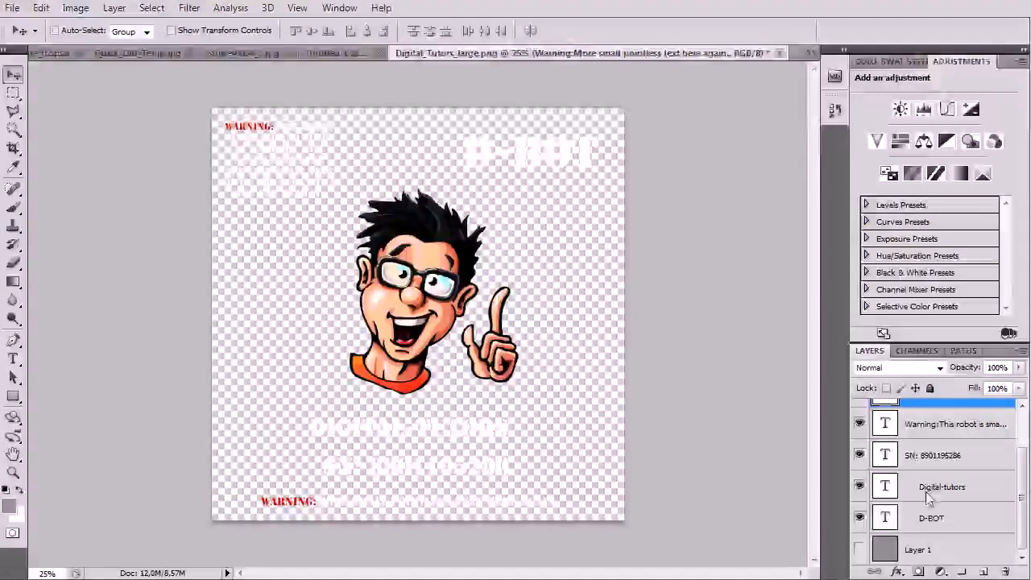
Merge all layers from Layer 0 through the D-BOT text into a single layer
click(935, 516)
scroll(940, 451, up, 2)
shift+click(941, 423)
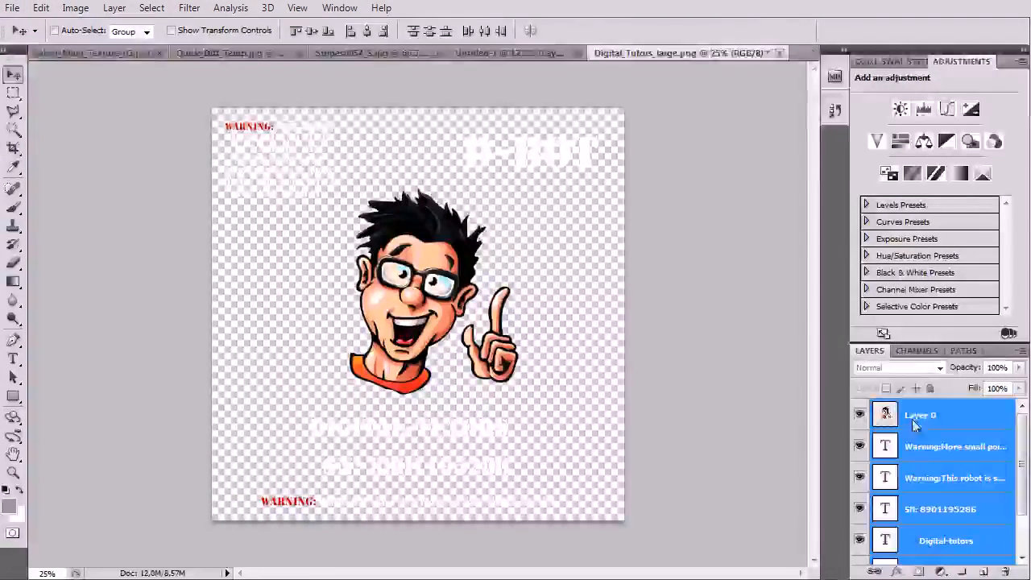
right_click(936, 415)
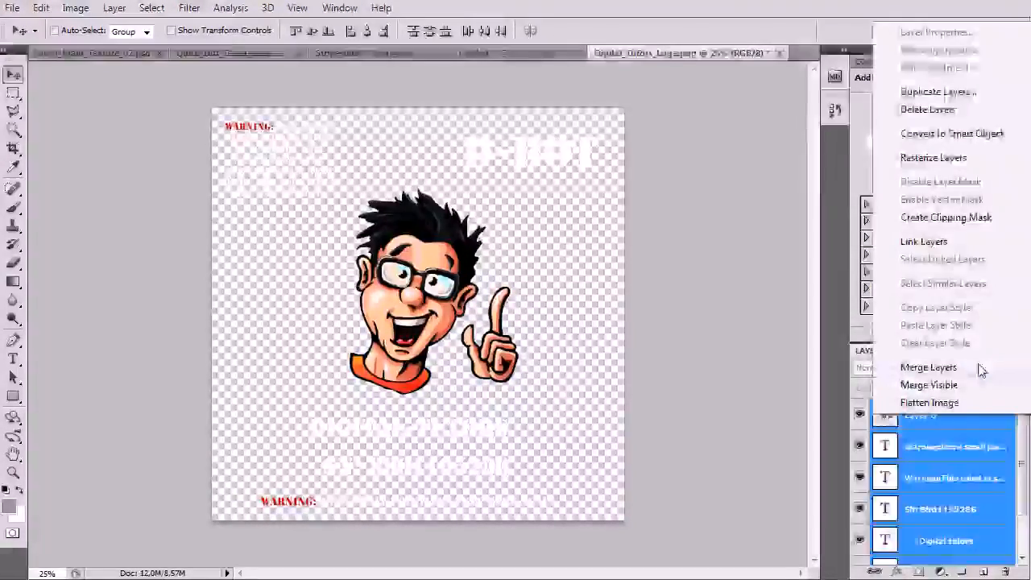
click(983, 369)
Delete the hidden Layer 1 background layer
click(888, 449)
key(Delete)
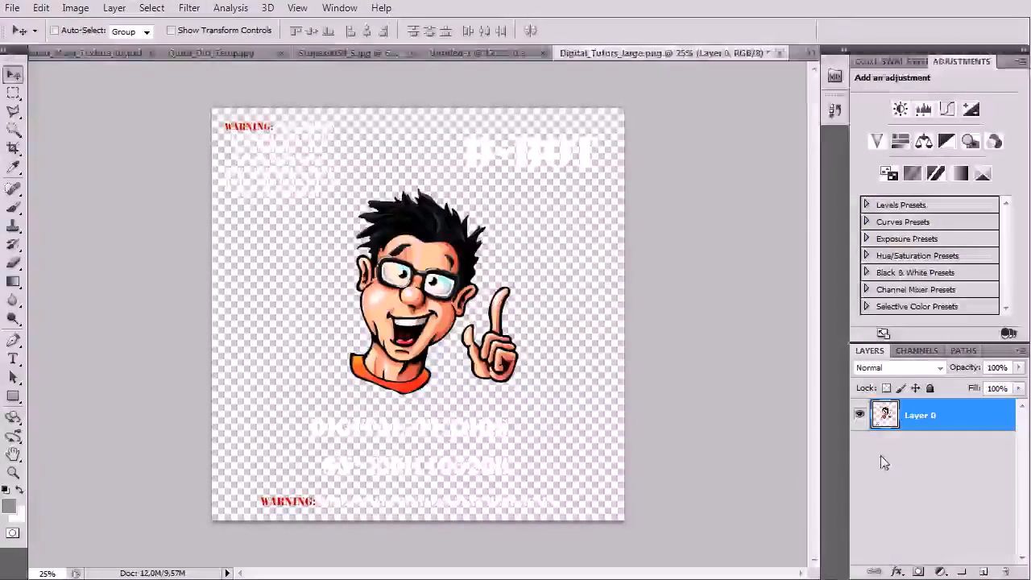
click(18, 10)
In Save As, browse to the Textures folder in Desktop > DT
click(65, 260)
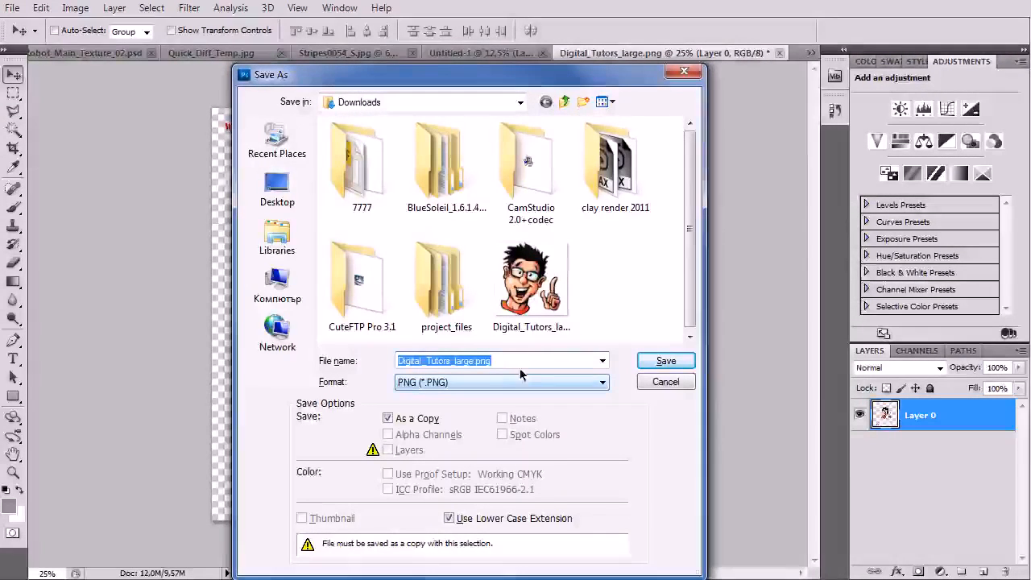
click(269, 206)
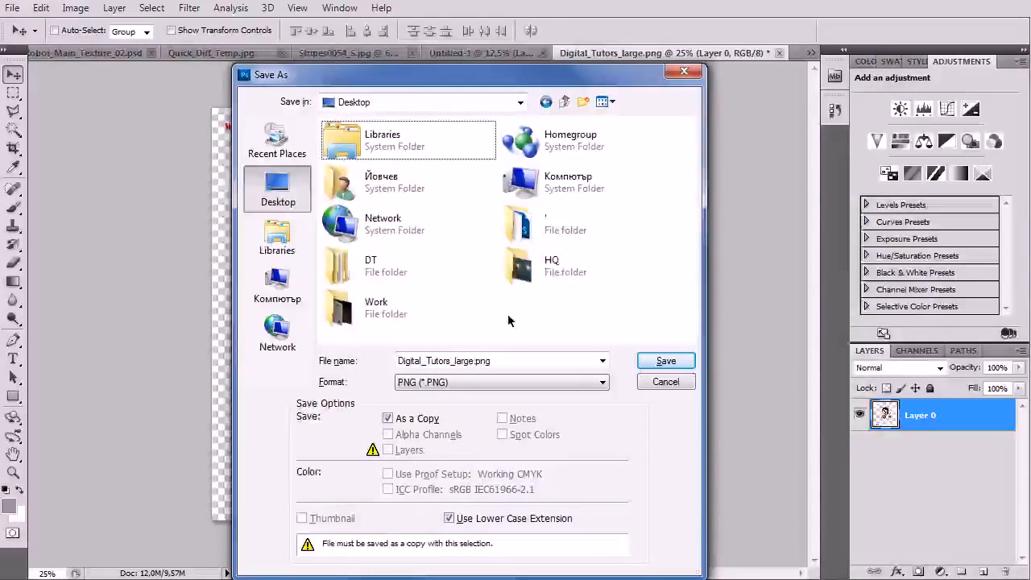
click(373, 270)
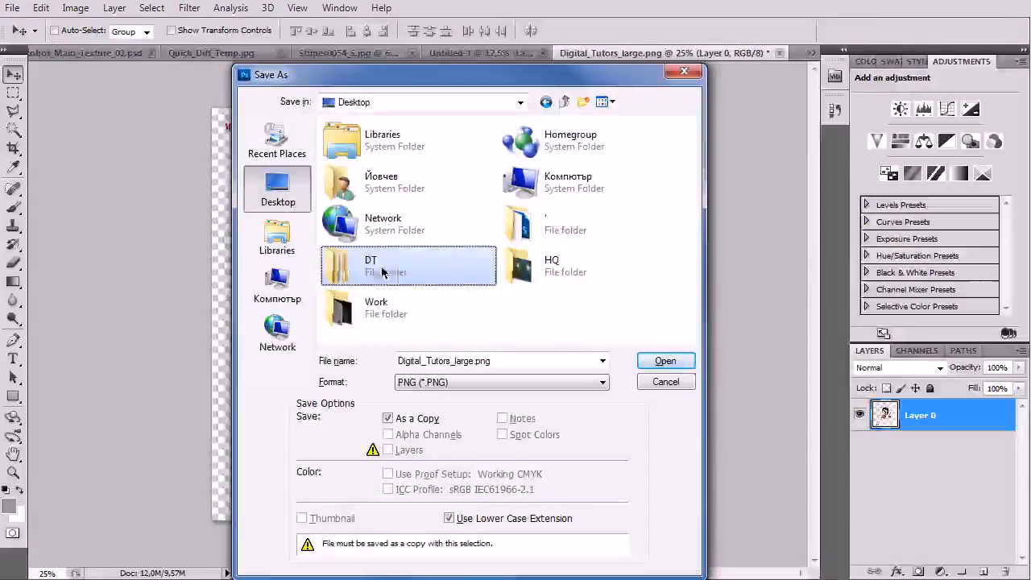
click(665, 361)
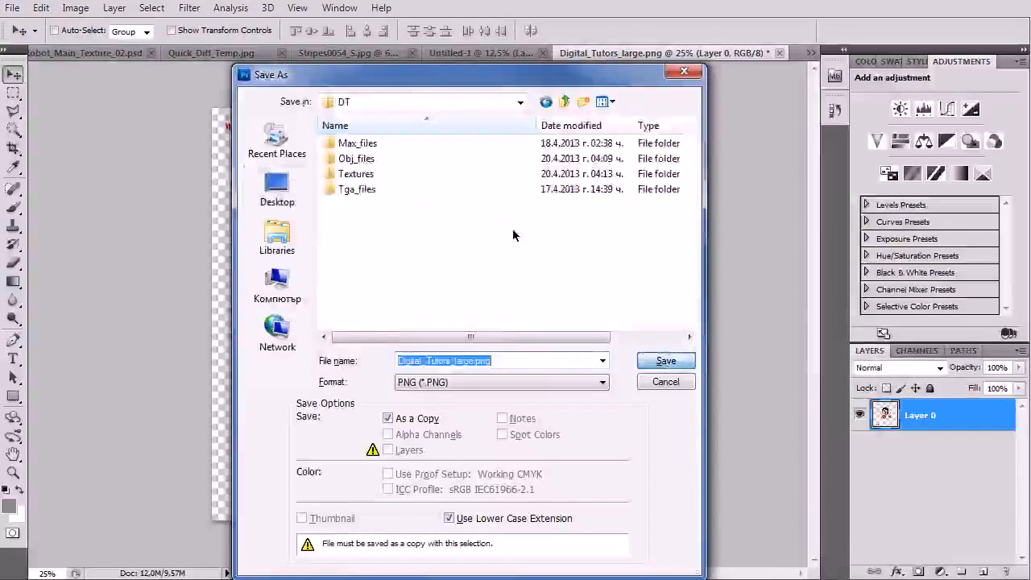
double_click(359, 174)
Save the image as PNG named 'Projection_Map' with Interlace set to None
click(525, 361)
text(D)
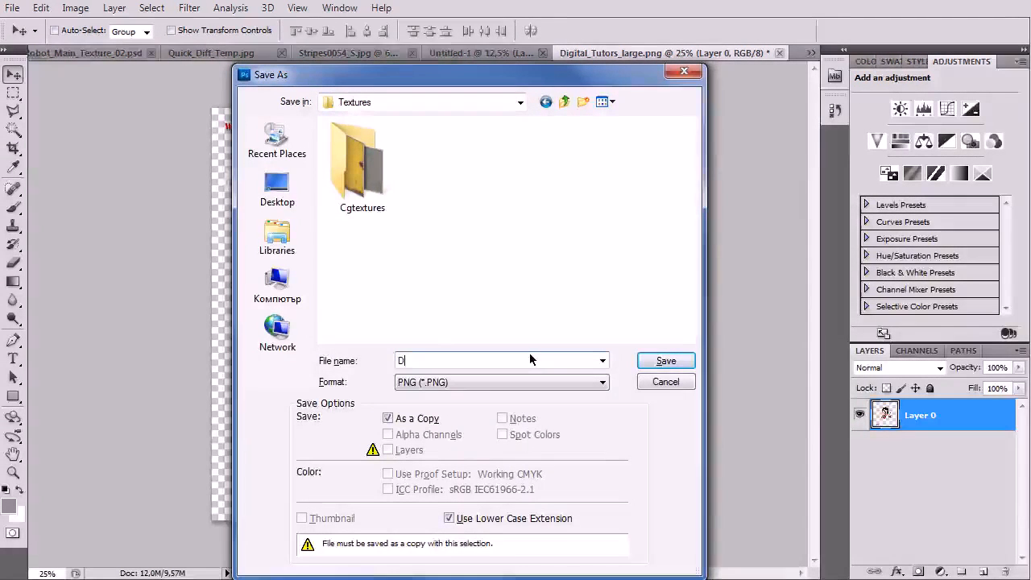
text(igital_paint_P)
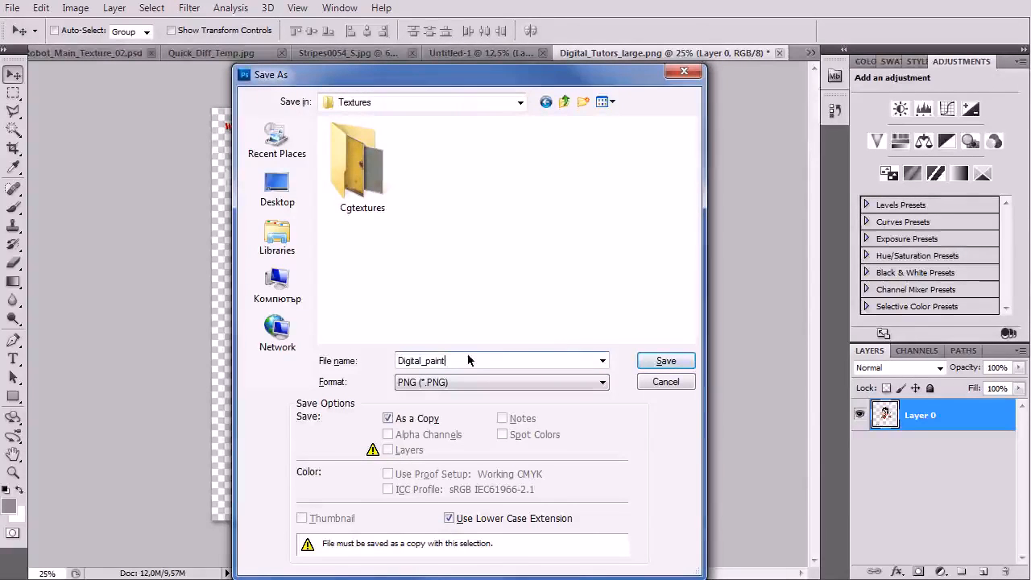
text(Projection_Map)
click(652, 366)
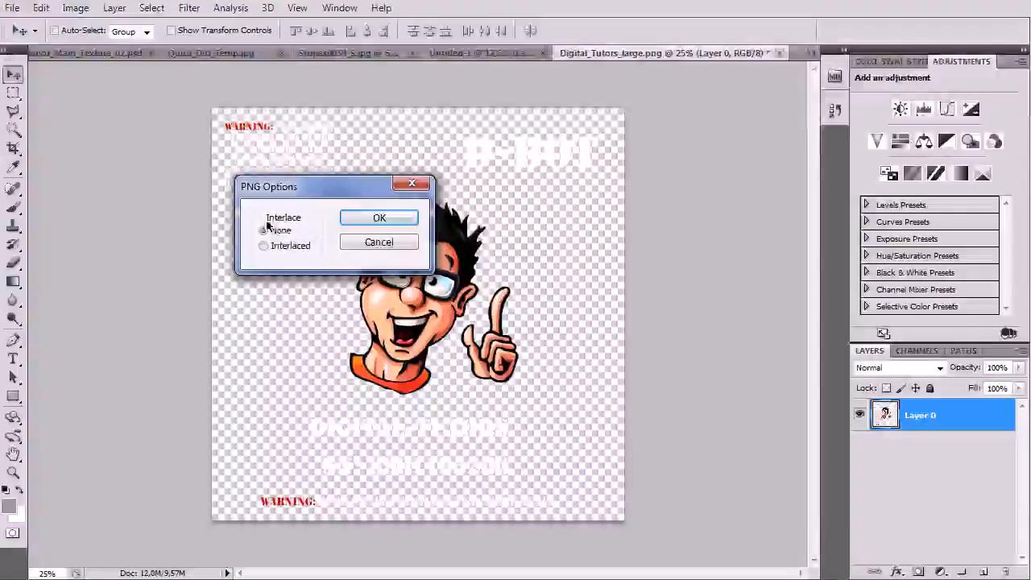
click(380, 219)
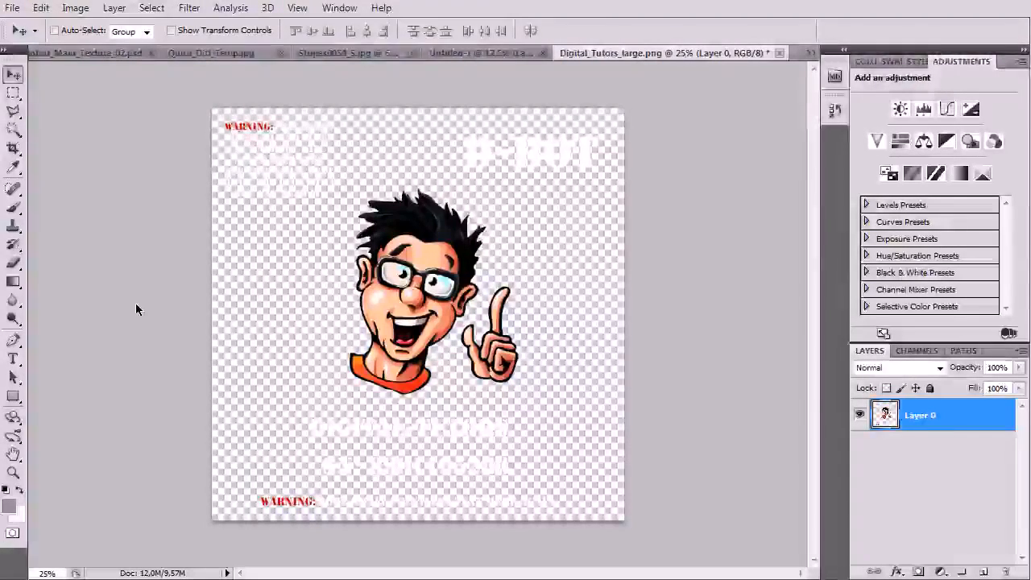